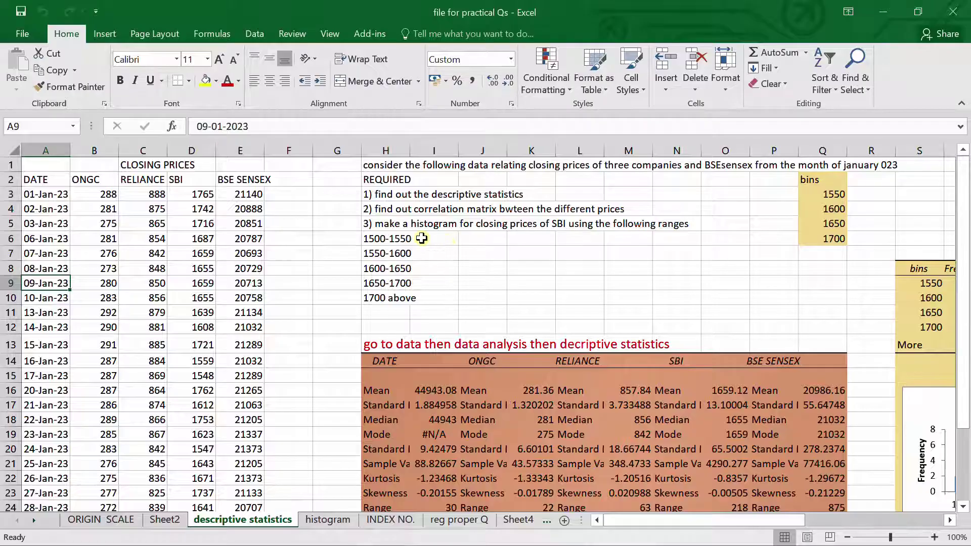
Correct the misspelled word in requirement 2 in cell H4 to "between".
left_click(512, 210)
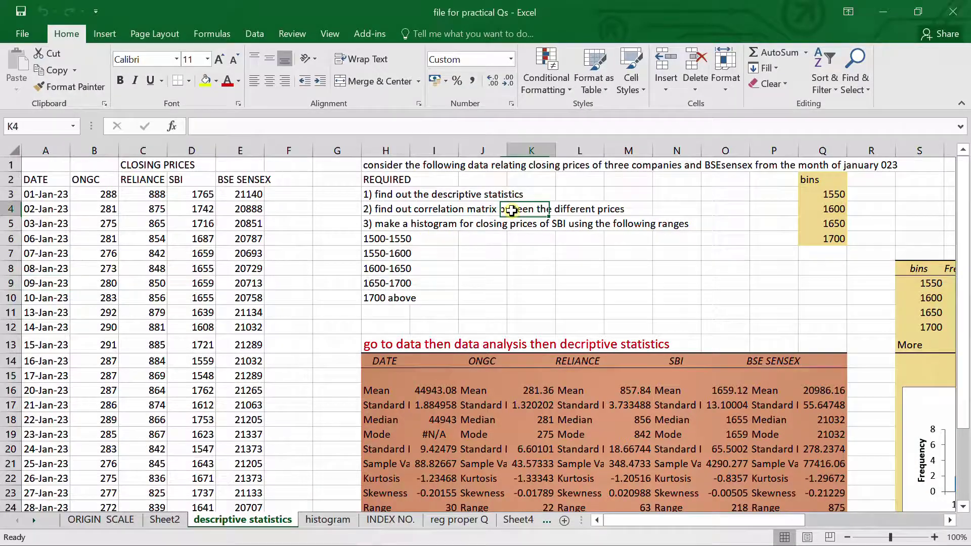
left_click(377, 209)
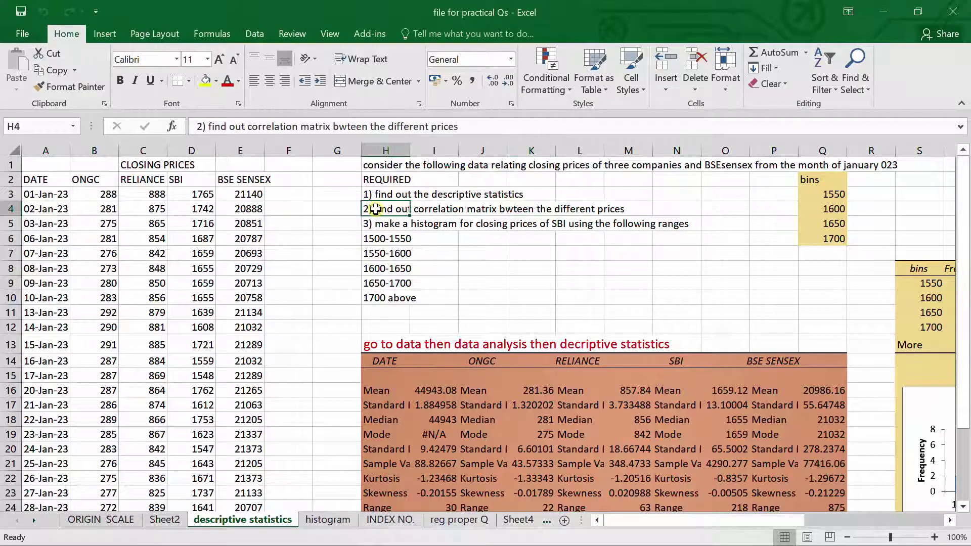
left_click(347, 126)
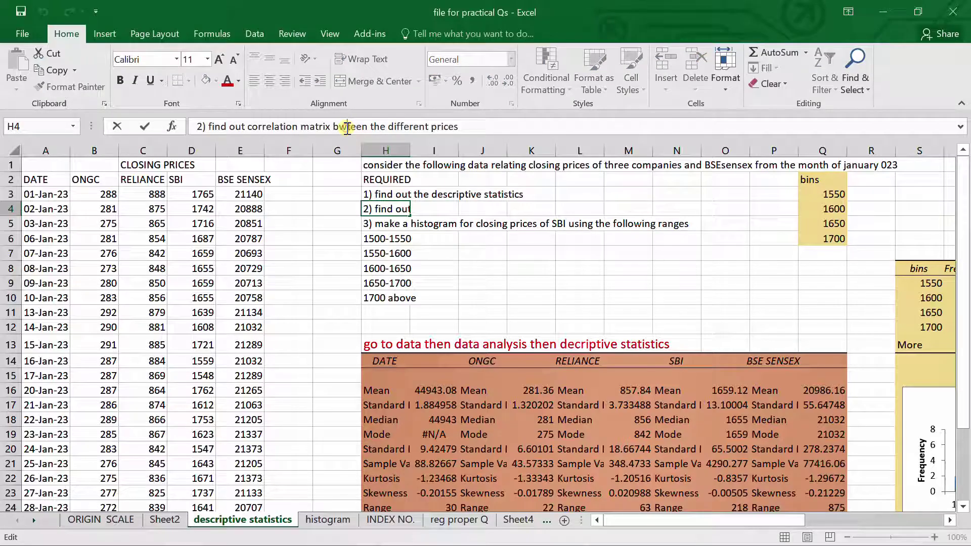
key("BackSpace")
key("Delete")
key("Delete")
key("Delete")
key("Delete")
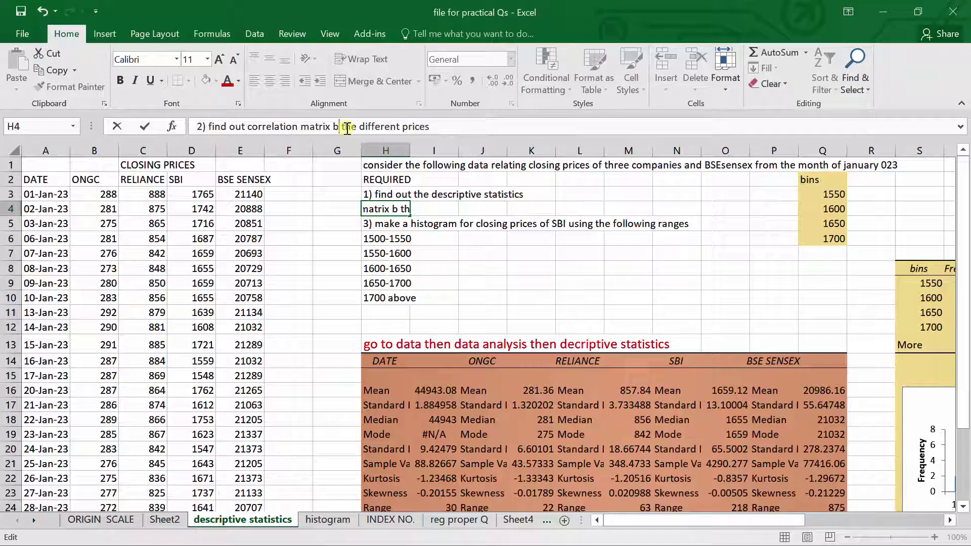
type("etween")
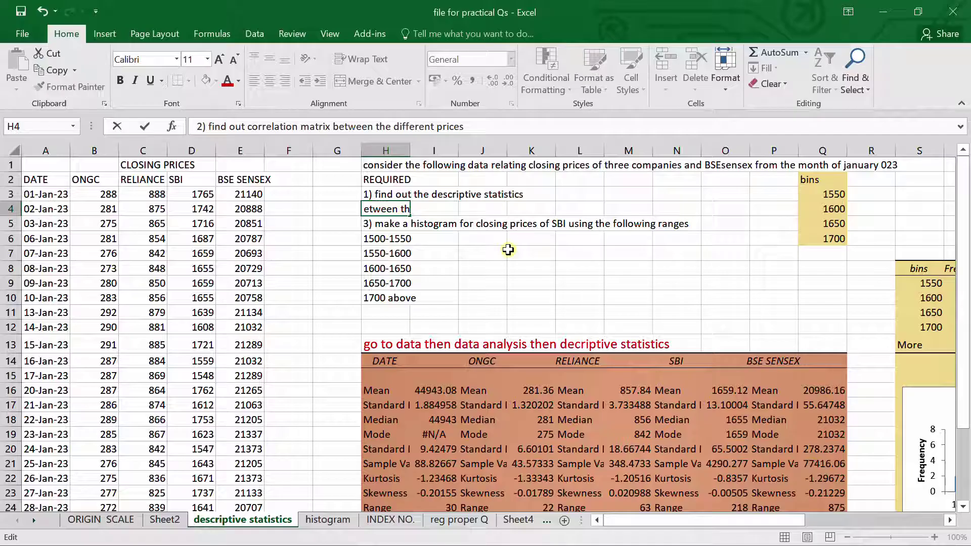
left_click(327, 242)
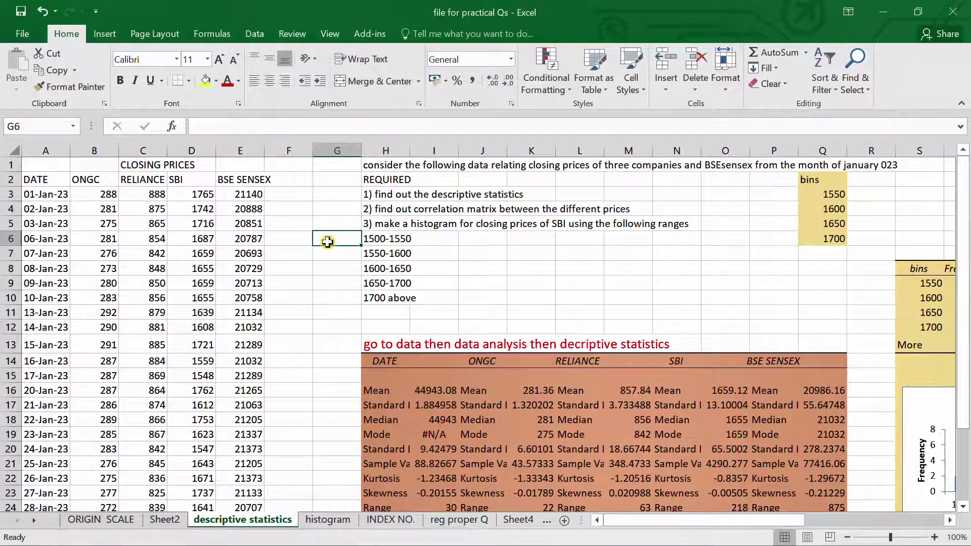
Look through the Data Analysis tools for Descriptive Statistics, Correlation and Histogram without running any of them.
mouse_move(951, 542)
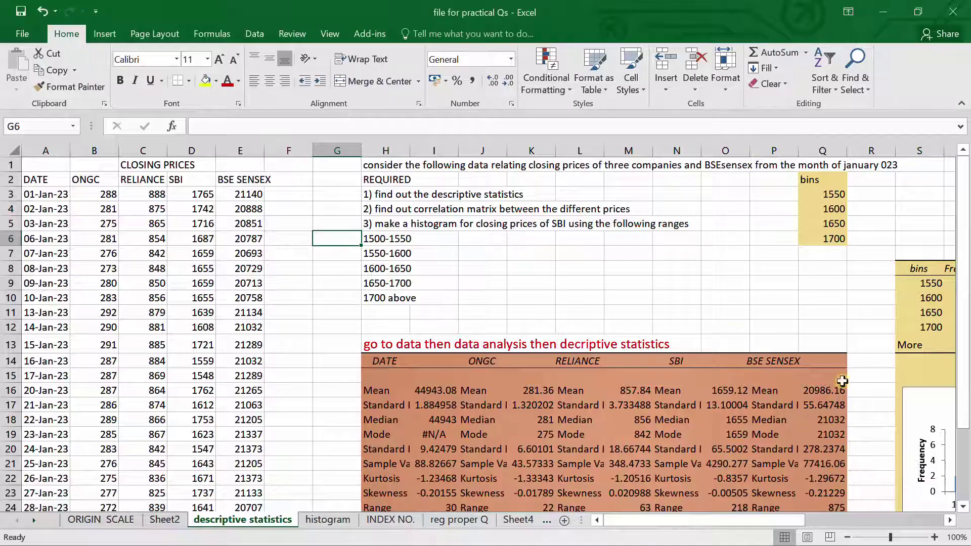
left_click(934, 537)
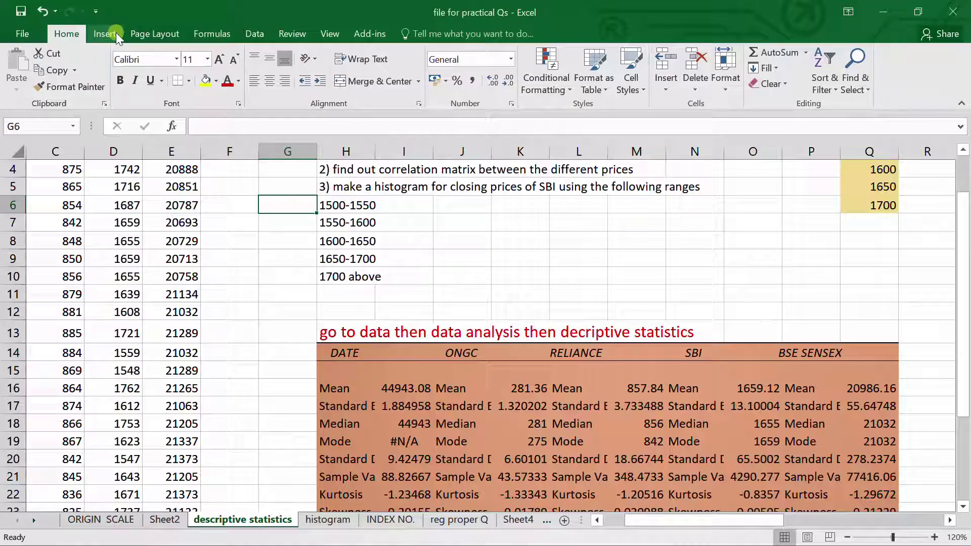
left_click(253, 33)
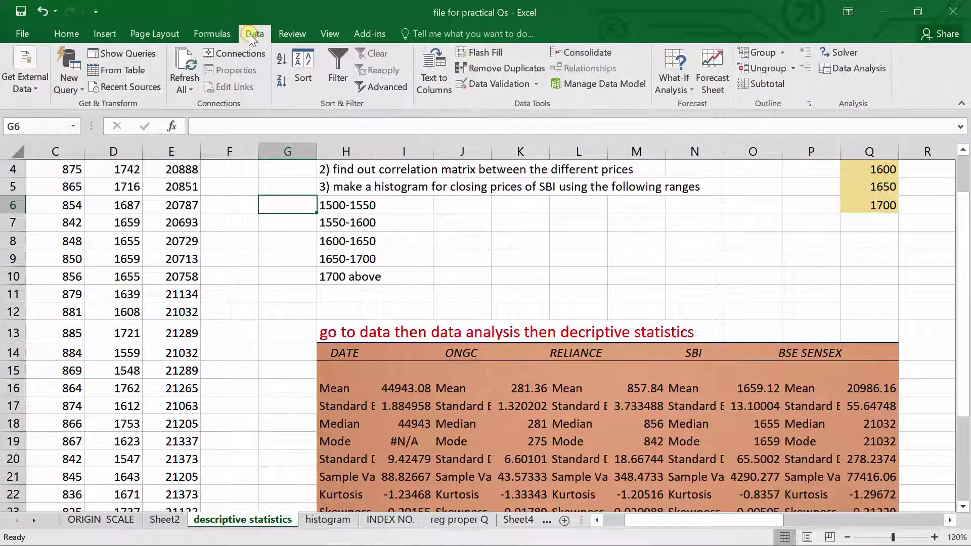
left_click(839, 71)
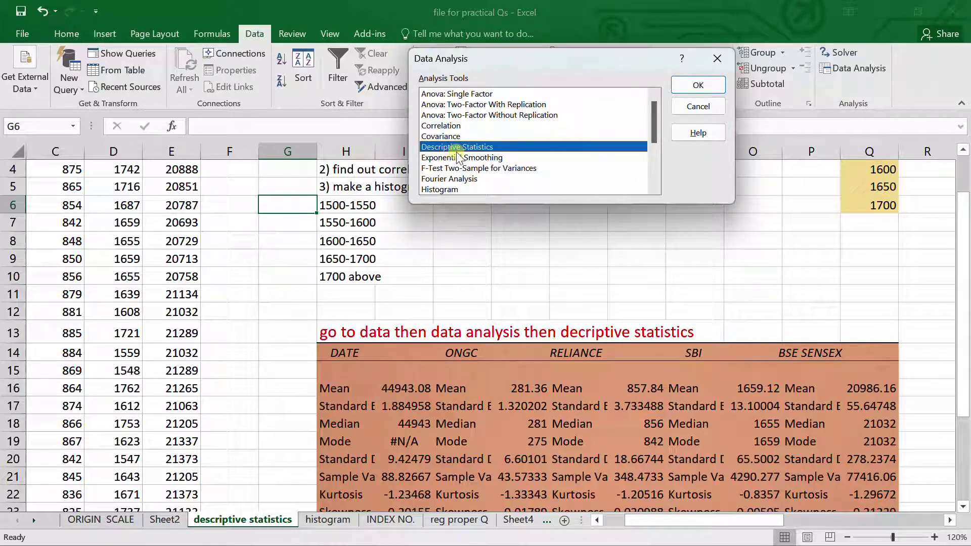
left_click(454, 127)
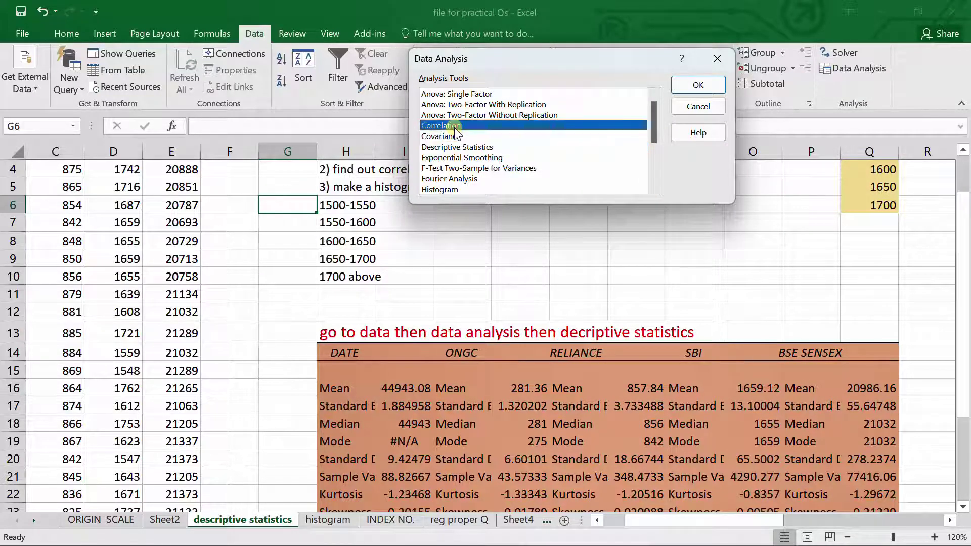
left_click(441, 192)
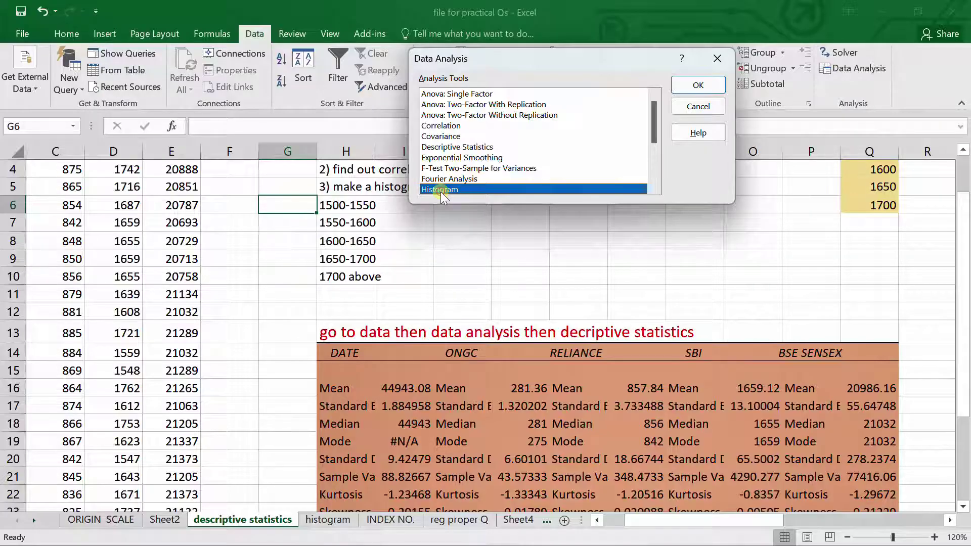
left_click(697, 112)
Return to cell A1 and review the closing prices table alongside the three required tasks.
left_click(114, 341)
key("Up")
key("Up")
key("Up")
key("Up")
key("Up")
key("Up")
key("Up")
key("Up")
key("Up")
key("Up")
key("Up")
key("Up")
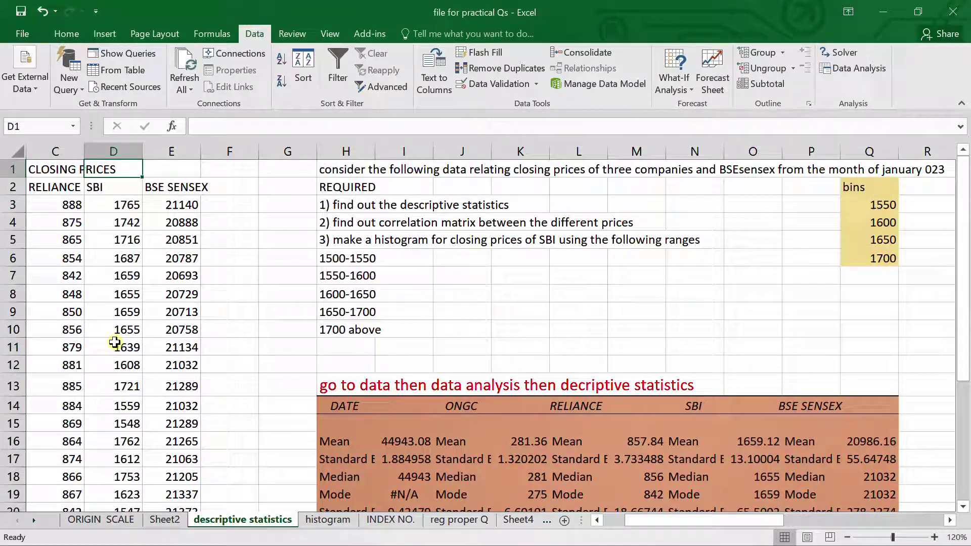
key("Left")
key("Left")
key("Left")
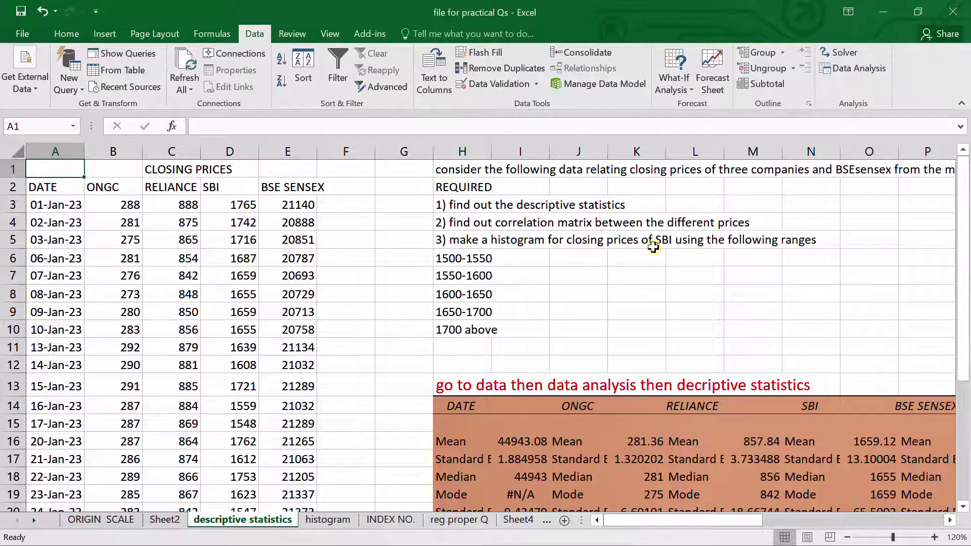
Examine the descriptive statistics output for the date, ONGC, RELIANCE, SBI and BSE SENSEX columns down to row 29.
left_click(516, 426)
key("Right")
key("Right")
key("Right")
key("Right")
key("Right")
key("Right")
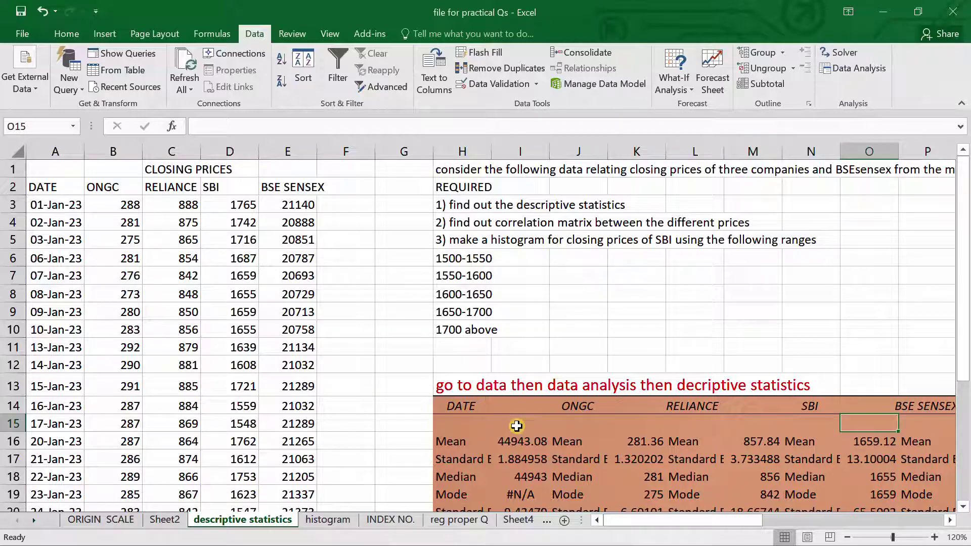
key("Down")
key("Down")
key("Down")
key("Down")
key("Down")
key("Down")
key("Down")
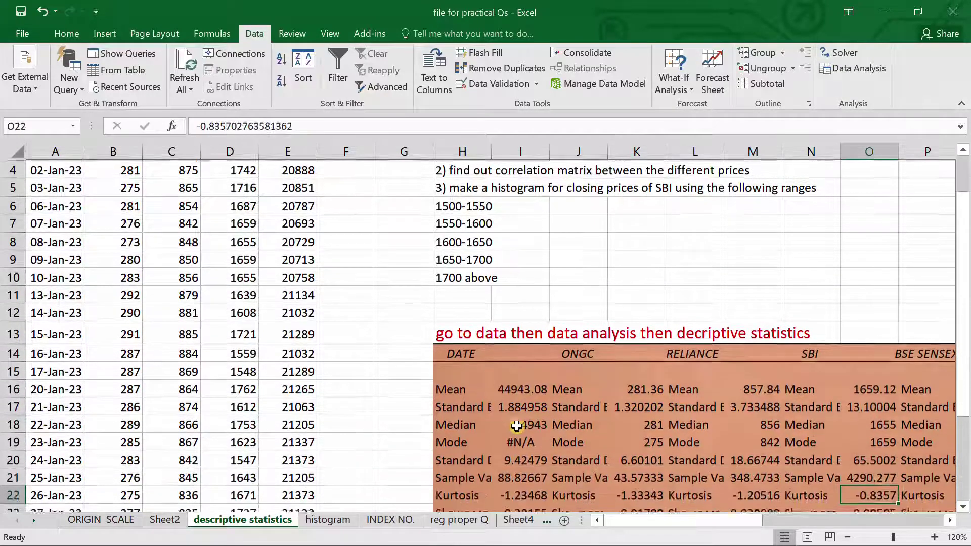
key("Down")
key("Down")
key("Down")
key("Down")
key("Down")
key("Down")
key("Down")
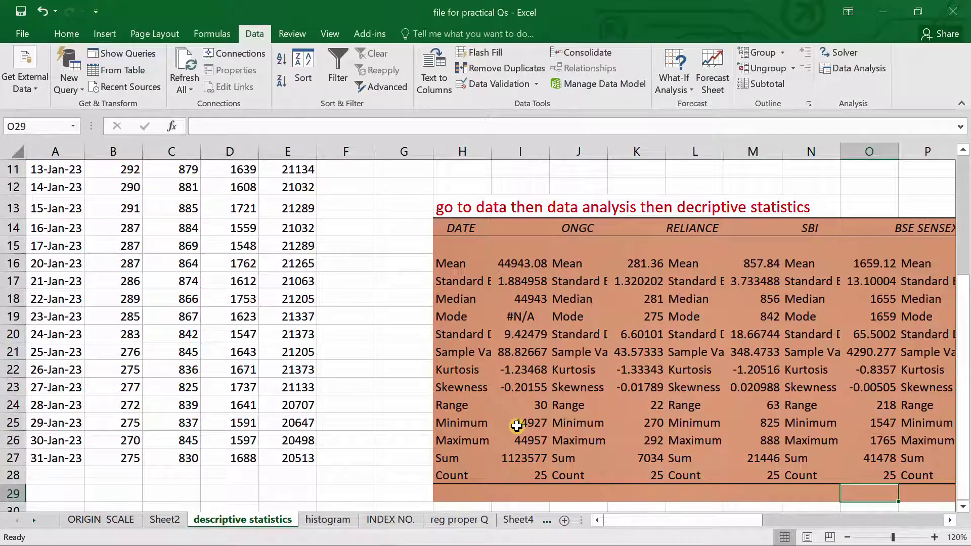
Examine the finished histogram chart beside the descriptive statistics output.
key("Right")
key("Right")
key("Right")
key("Right")
key("Right")
key("Right")
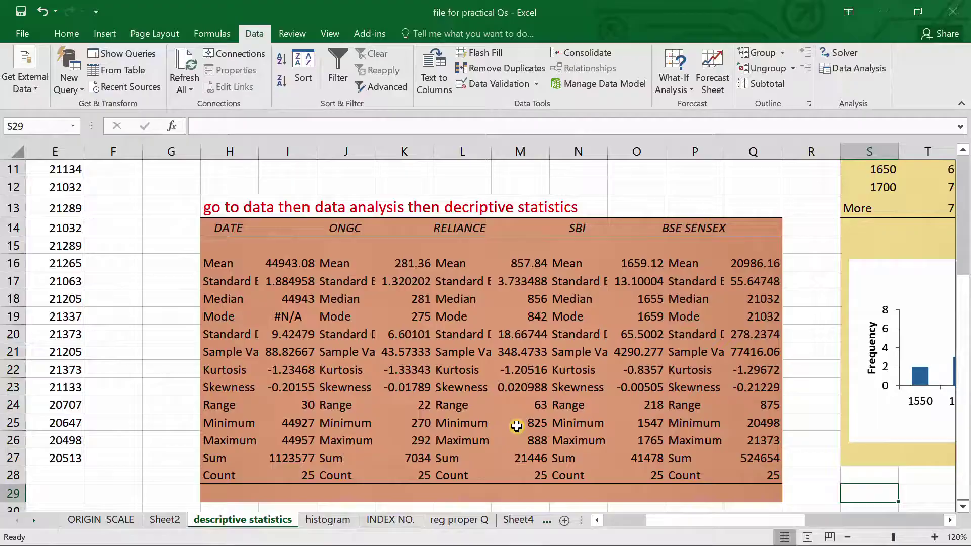
key("Right")
key("Right")
key("Right")
key("Right")
key("Right")
key("Right")
key("Right")
key("Right")
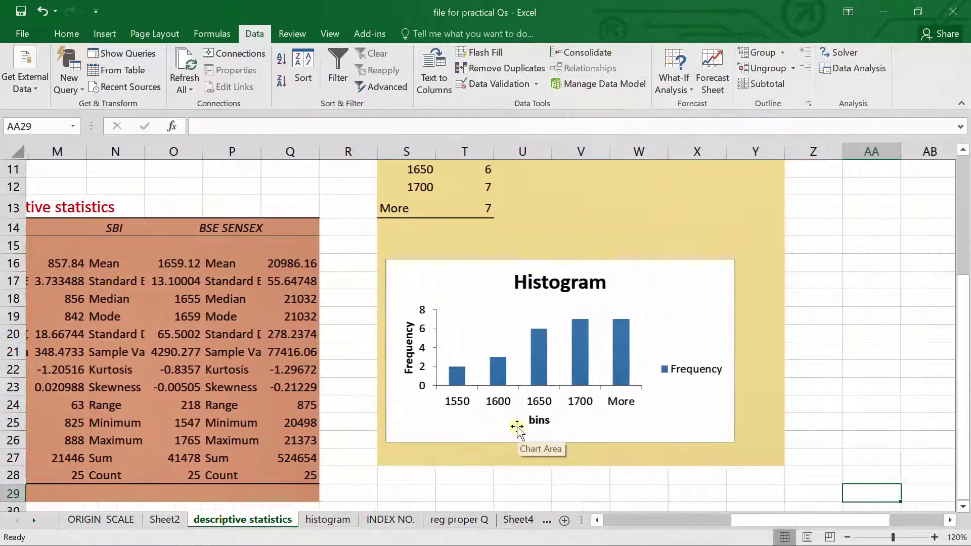
key("Right")
Examine the correlation matrix of ONGC, RELIANCE, SBI and BSE SENSEX at the top of columns AB to AF.
key("Up")
key("Up")
key("Up")
key("Up")
key("Up")
key("Up")
key("Up")
key("Up")
key("Up")
key("Up")
key("Up")
key("Up")
key("Up")
key("Up")
key("Up")
key("Up")
key("Up")
key("Up")
key("Up")
key("Up")
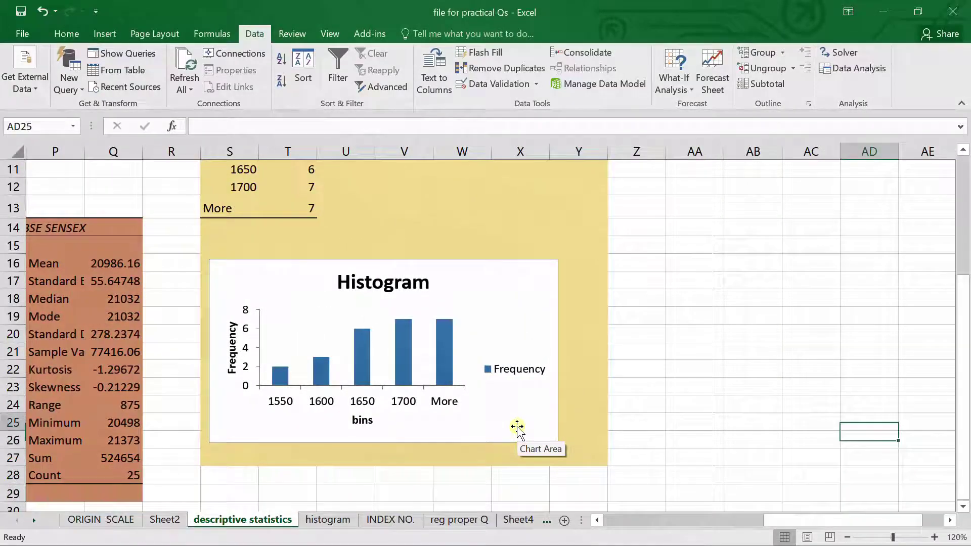
key("Up")
key("Up")
key("Up")
key("Up")
key("Up")
key("Up")
key("Up")
key("Up")
key("Right")
key("Right")
key("Right")
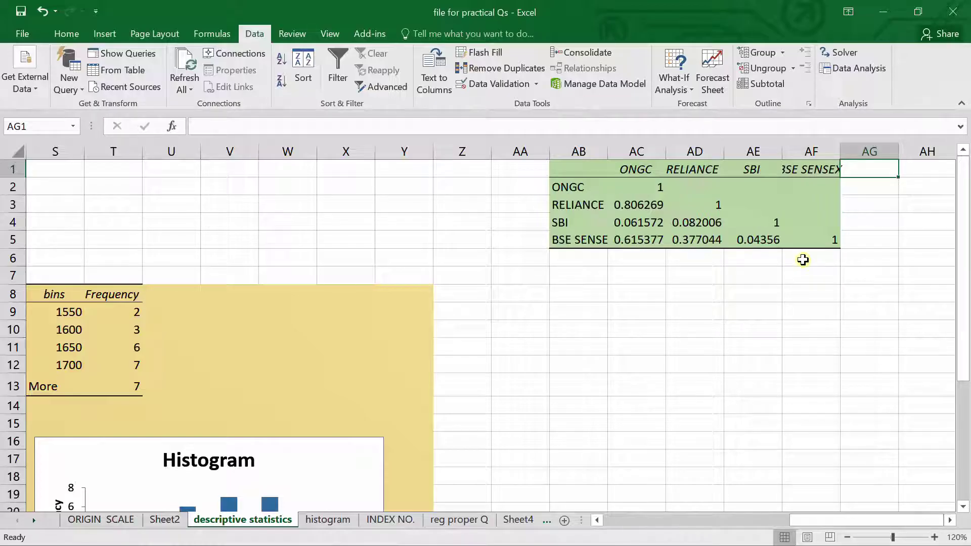
Review the bins and frequency table in columns S and T together with the histogram chart below it.
left_click(292, 348)
key("Left")
key("Left")
key("Left")
key("Left")
key("Left")
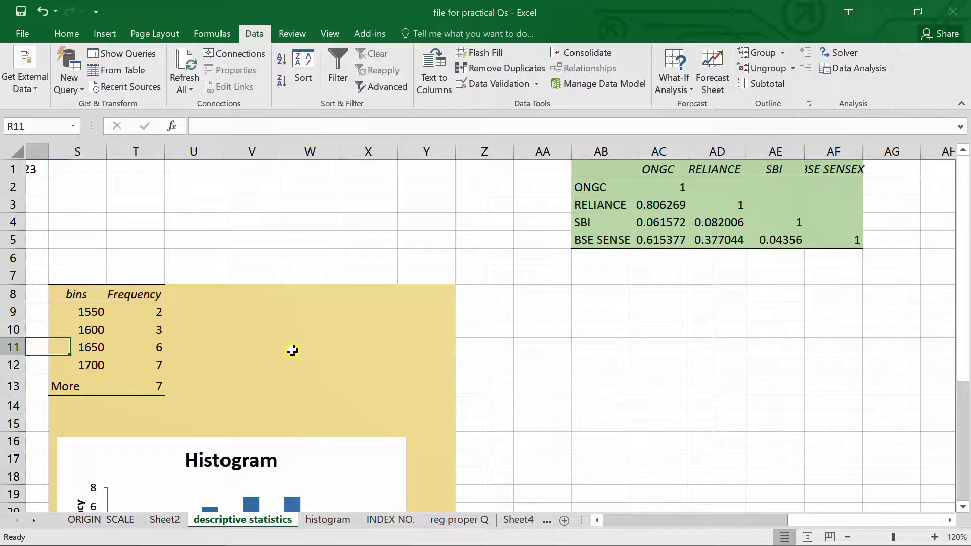
key("Down")
key("Down")
key("Down")
key("Down")
key("Down")
key("Down")
key("Down")
key("Down")
key("Down")
key("Down")
key("Down")
key("Down")
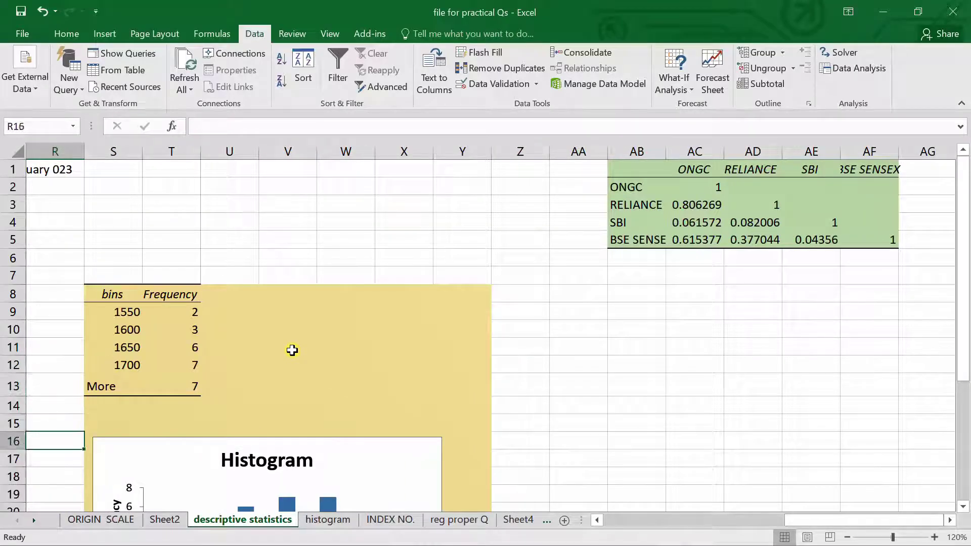
key("Down")
key("Down")
key("Down")
key("Down")
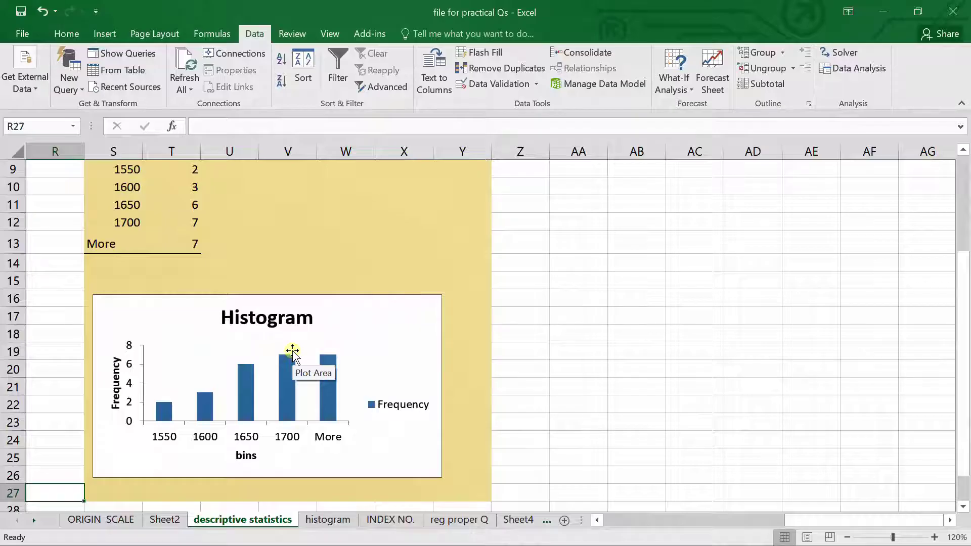
left_click(572, 368)
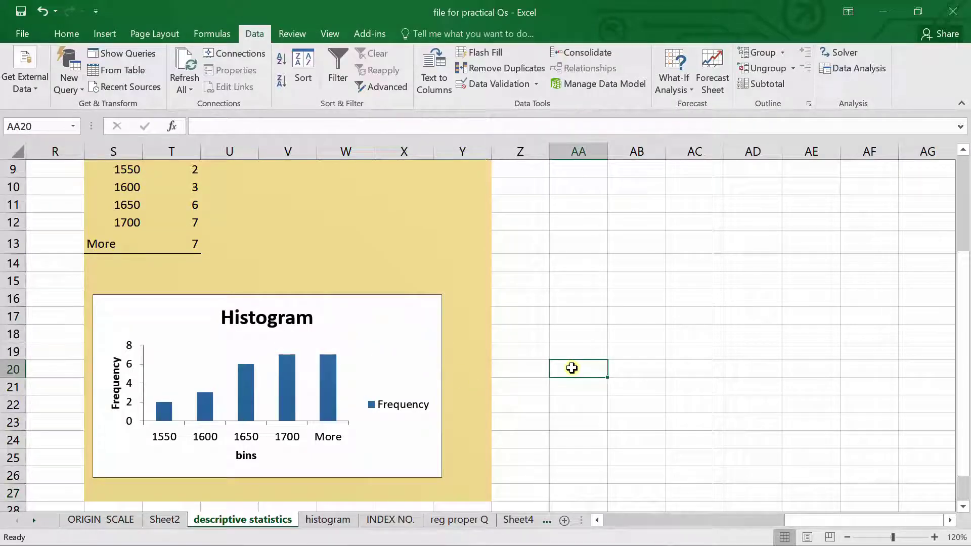
Copy the closing-price table in B1:F27, including its headings, from the descriptive statistics sheet.
left_click(30, 297)
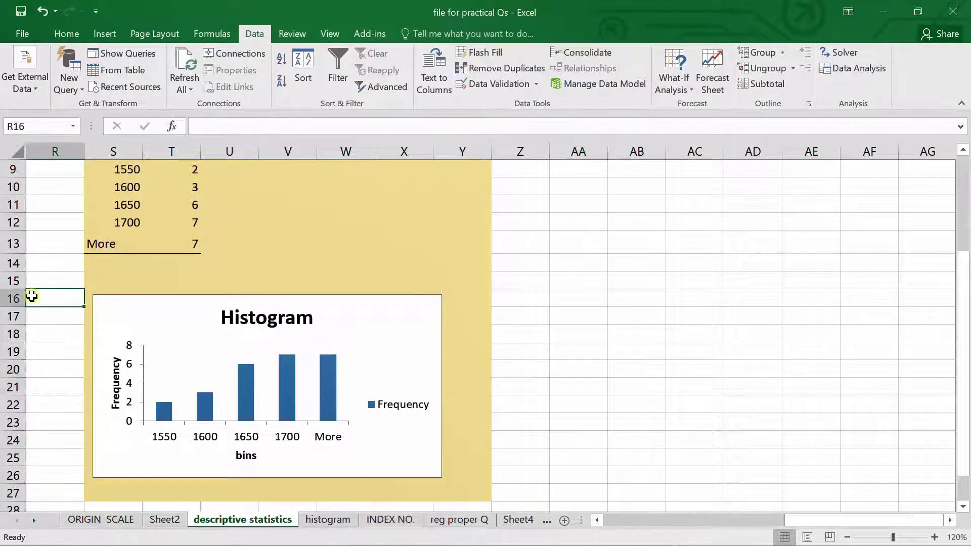
key("Left")
key("Left")
key("Left")
key("Left")
key("Left")
key("Left")
key("Left")
key("Left")
key("Left")
key("Left")
key("Left")
key("Left")
key("Left")
key("Left")
key("Left")
key("Left")
key("Up")
key("Up")
key("Up")
key("Up")
key("Up")
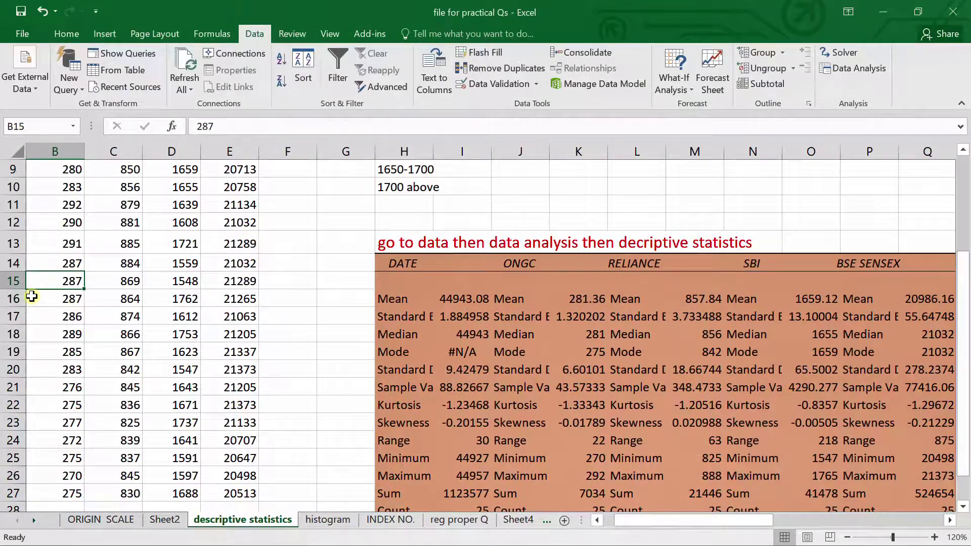
key("Up")
key("Up")
key("Up")
key("Up")
key("Up")
key("Up")
key("Up")
key("Up")
key("Up")
key("Up")
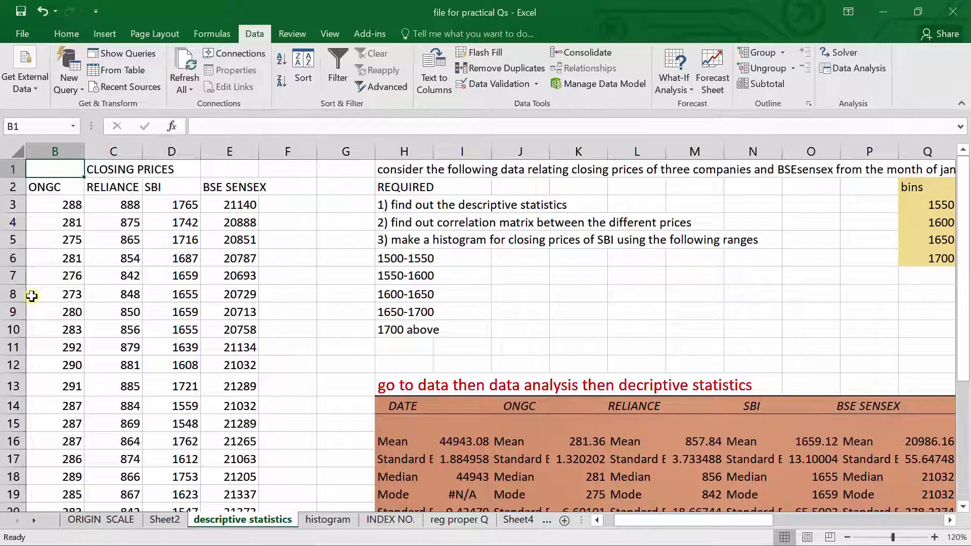
key("shift+Right")
key("shift+Right")
key("shift+Right")
key("shift+Right")
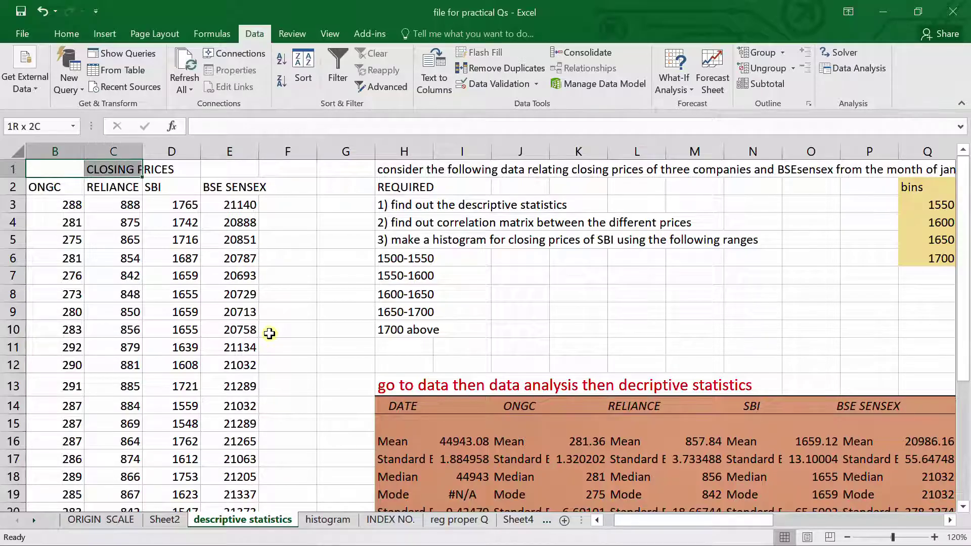
key("shift+Down")
key("shift+Down")
key("shift+Down")
key("shift+Down")
key("shift+Down")
key("shift+Down")
key("shift+Down")
key("shift+Down")
key("shift+Down")
key("shift+Down")
key("shift+Down")
key("shift+Down")
key("shift+Down")
key("shift+Down")
key("shift+Down")
key("shift+Down")
key("shift+Down")
key("shift+Down")
key("shift+Down")
key("shift+Down")
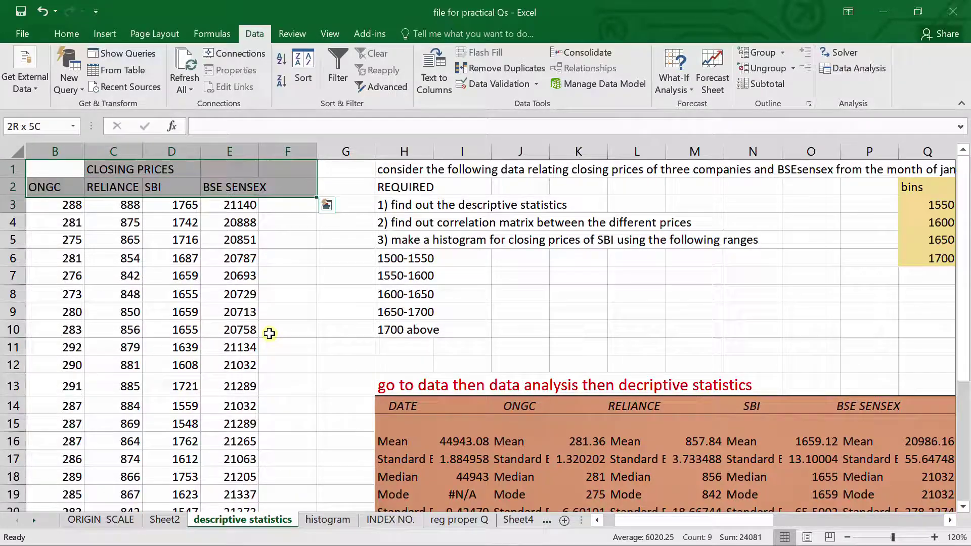
key("shift+Down")
key("shift+Down")
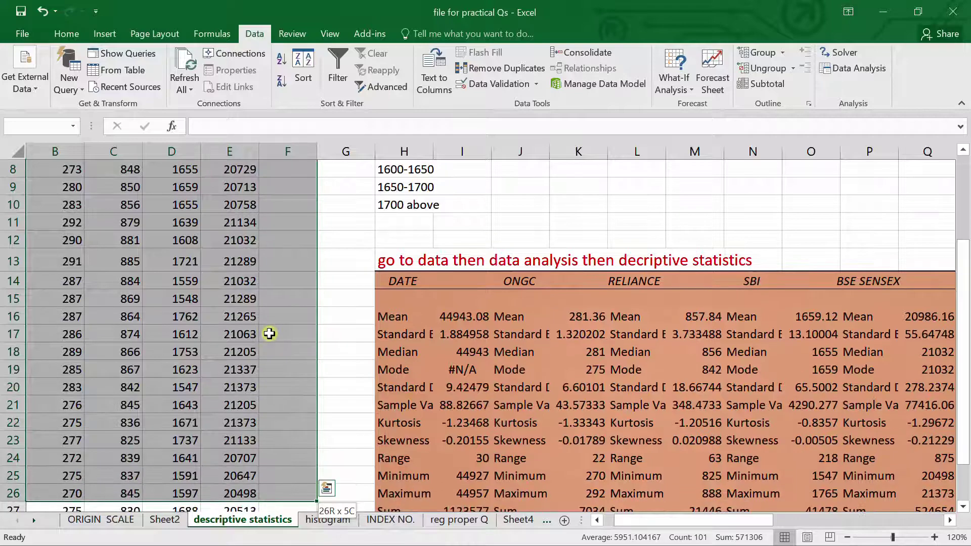
scroll(269, 334, "down", 1)
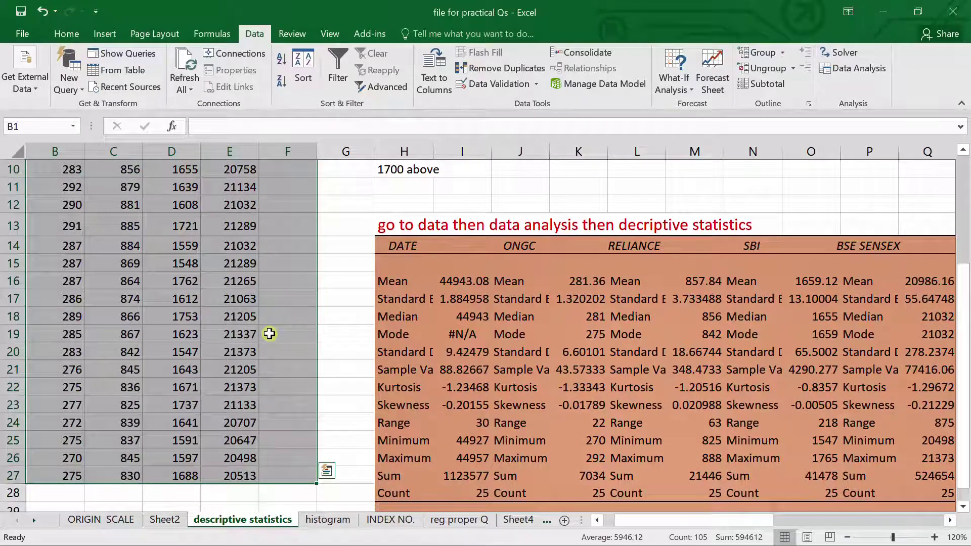
key("ctrl+c")
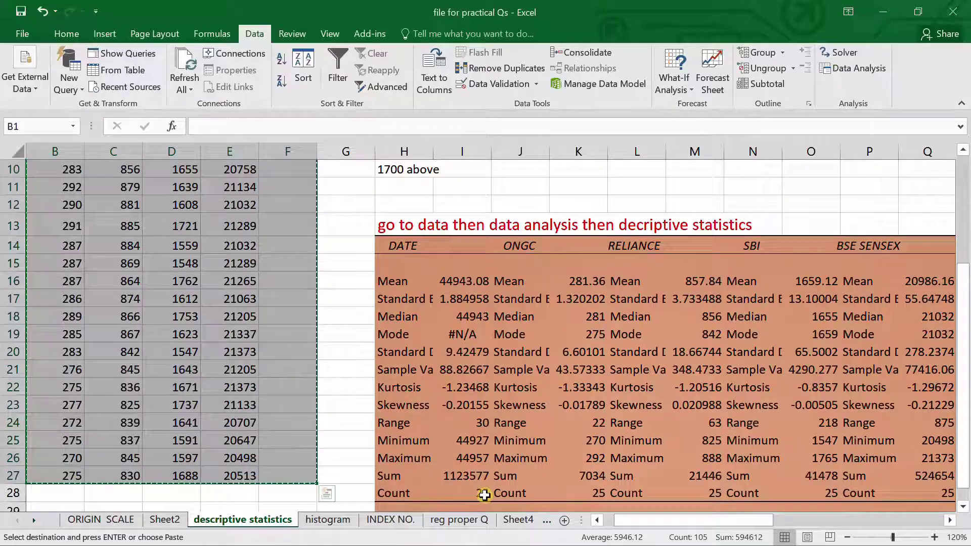
Add a new worksheet and paste the copied closing prices starting at cell A1.
left_click(565, 520)
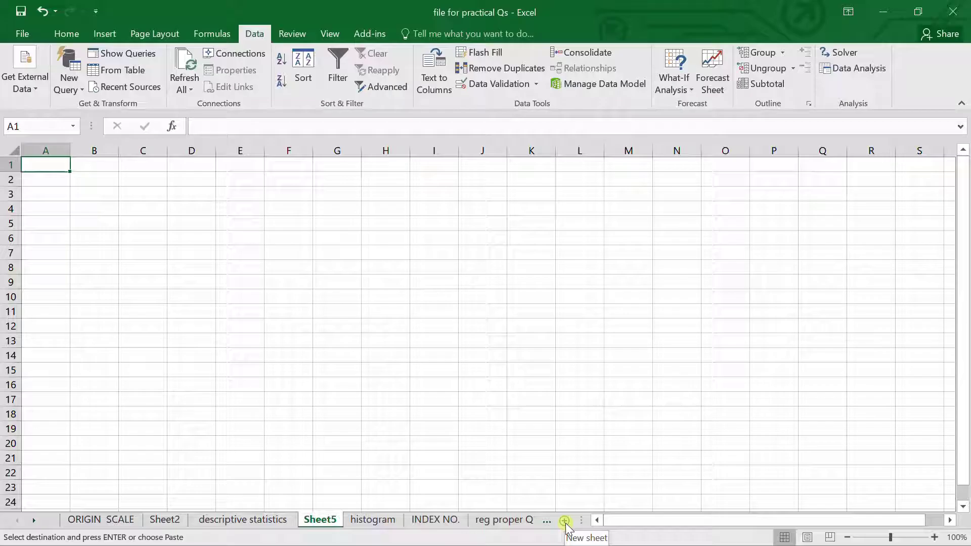
key("ctrl+v")
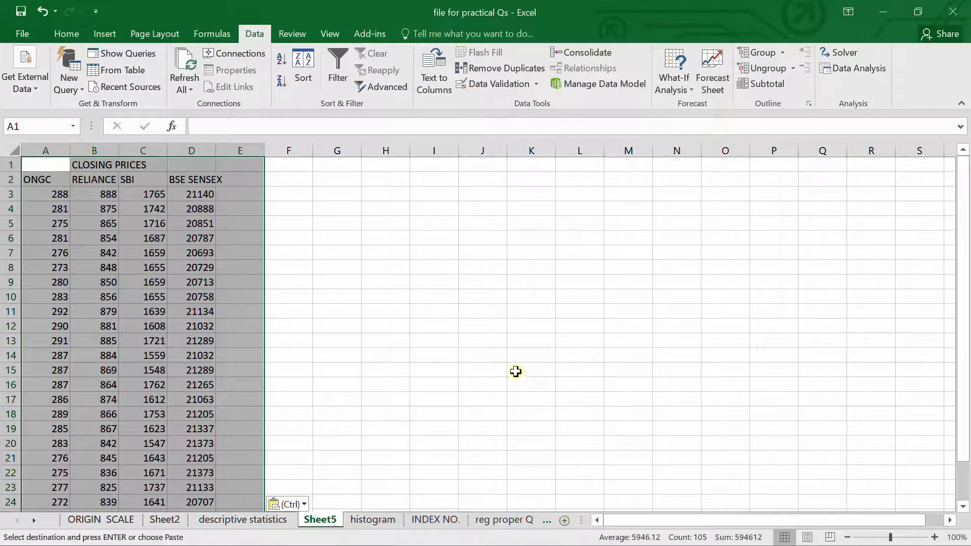
left_click(285, 243)
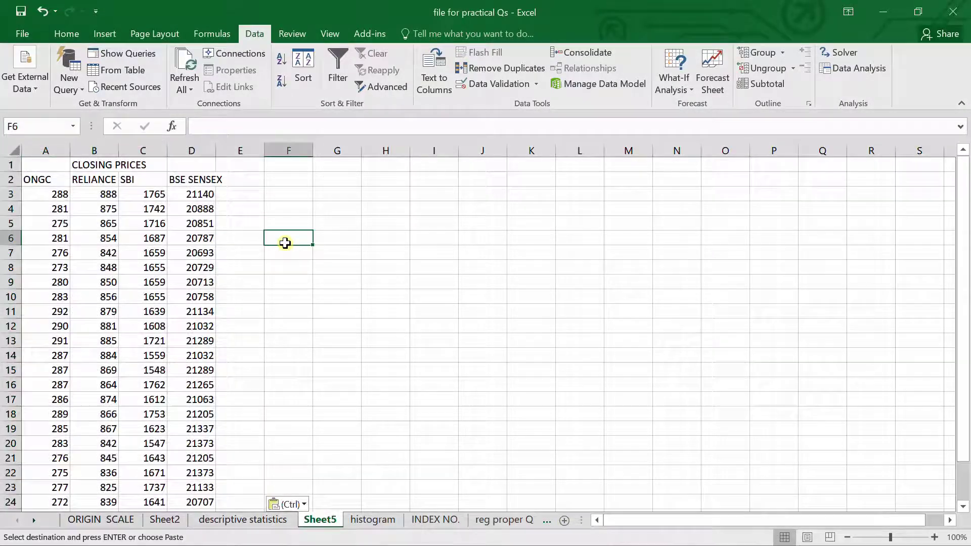
left_click(42, 218)
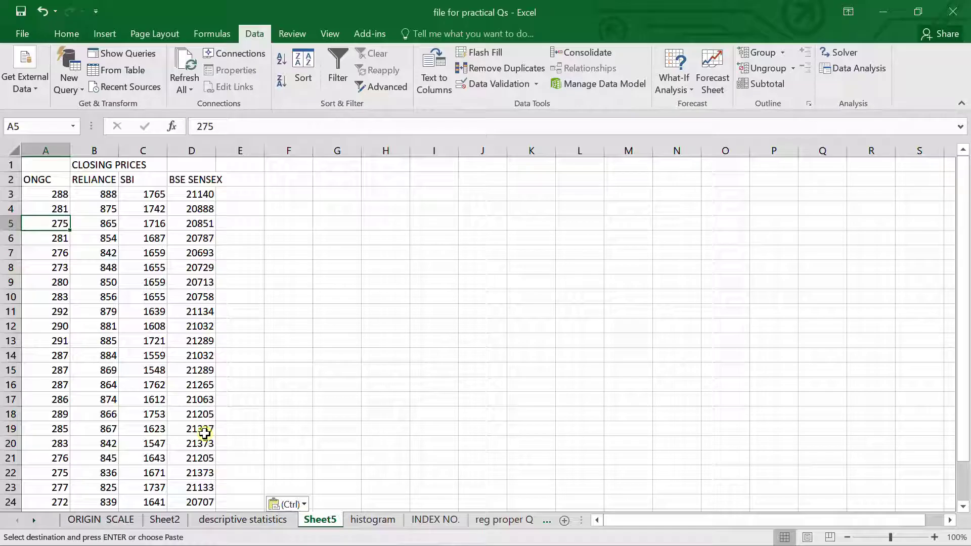
Check the task requirements on the descriptive statistics sheet, then return to Sheet5.
left_click(257, 523)
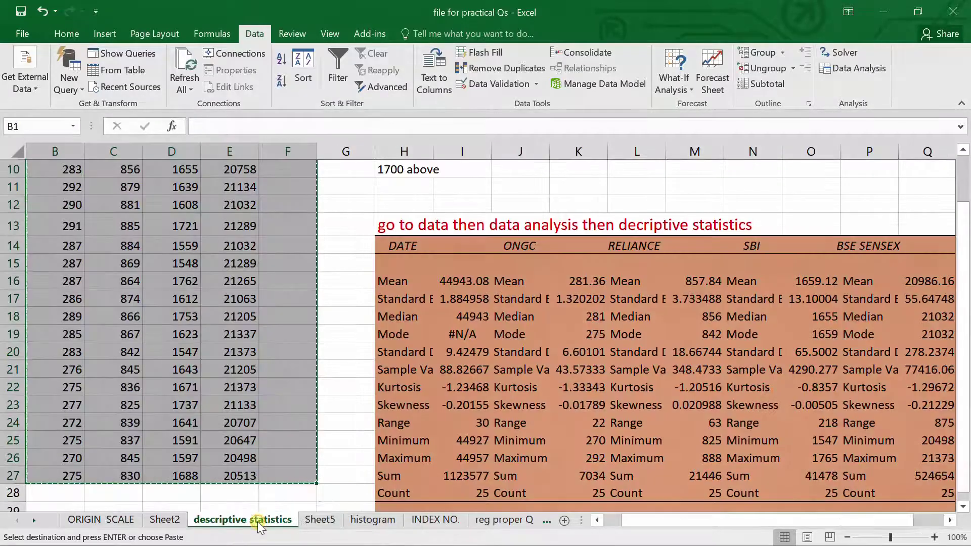
scroll(365, 226, "up", 3)
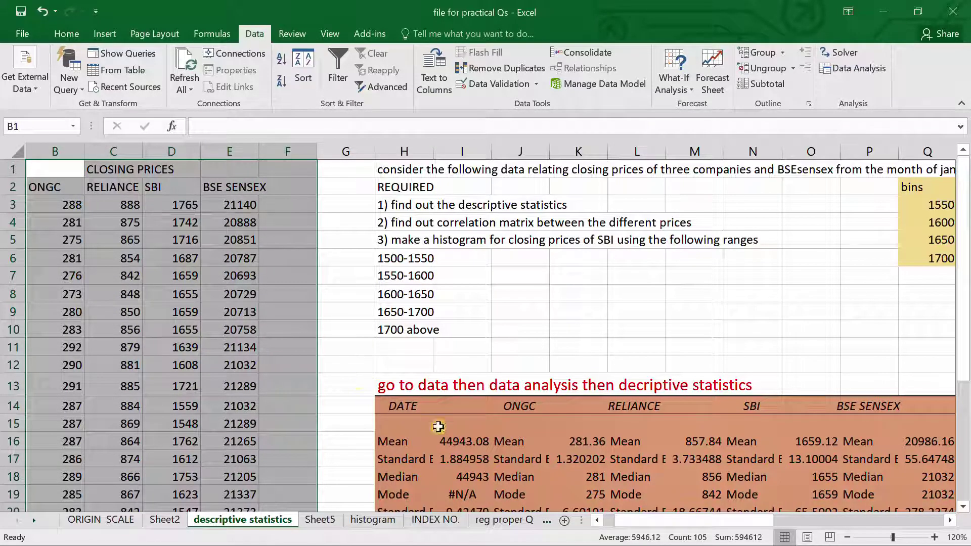
left_click(325, 519)
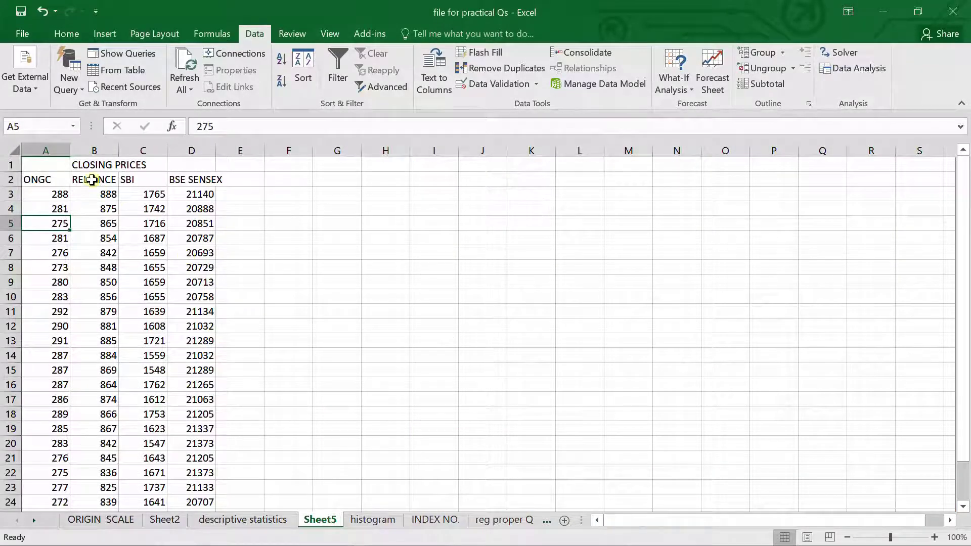
Start the Descriptive Statistics analysis tool for the closing prices on Sheet5.
left_click(257, 34)
left_click(853, 76)
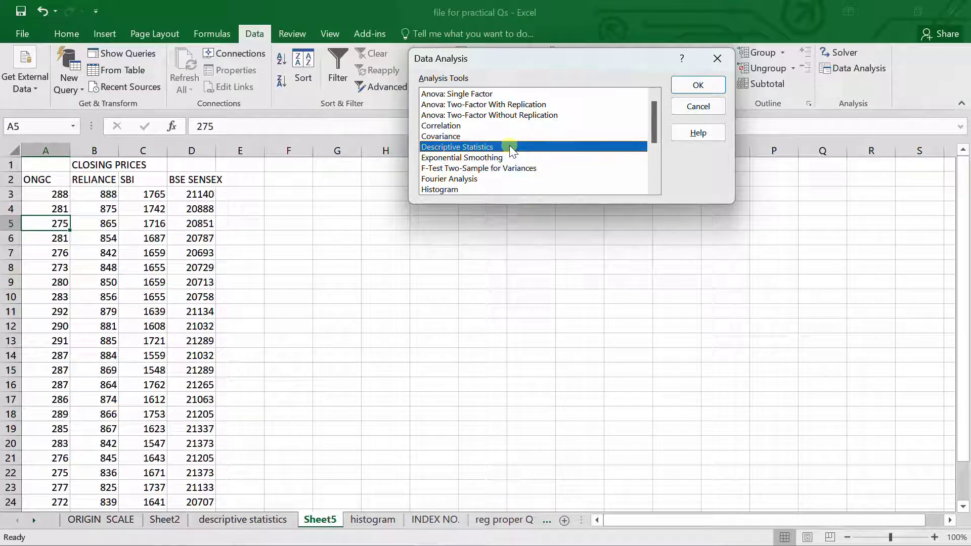
left_click(687, 87)
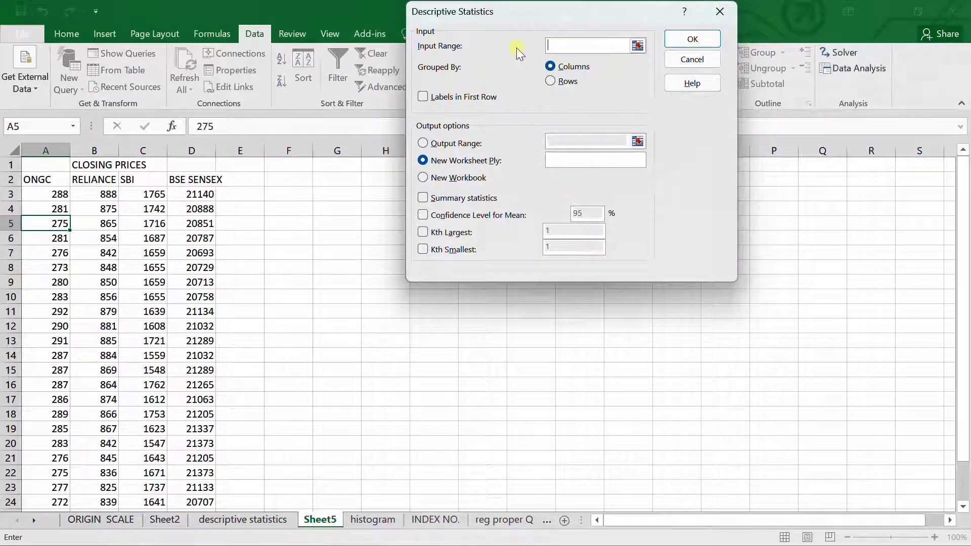
left_click(640, 45)
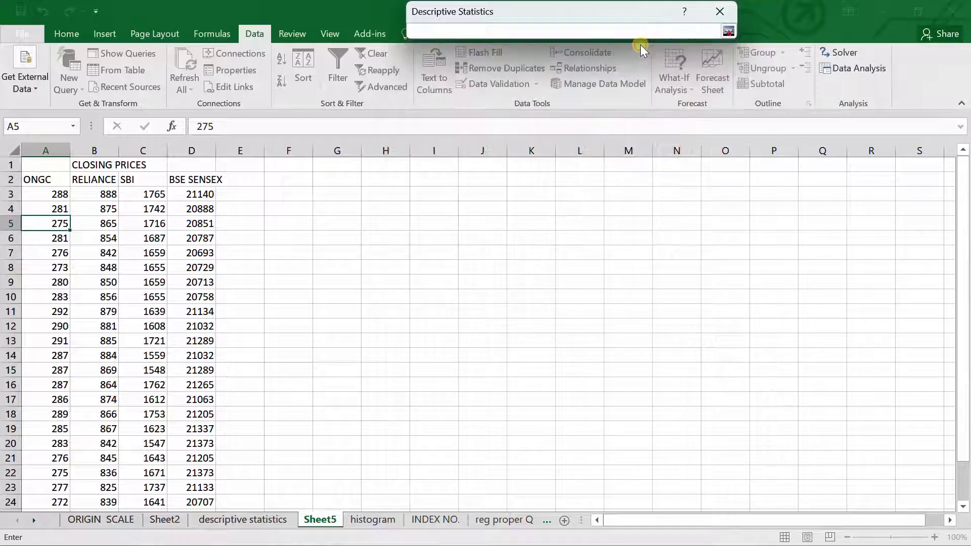
left_click(729, 32)
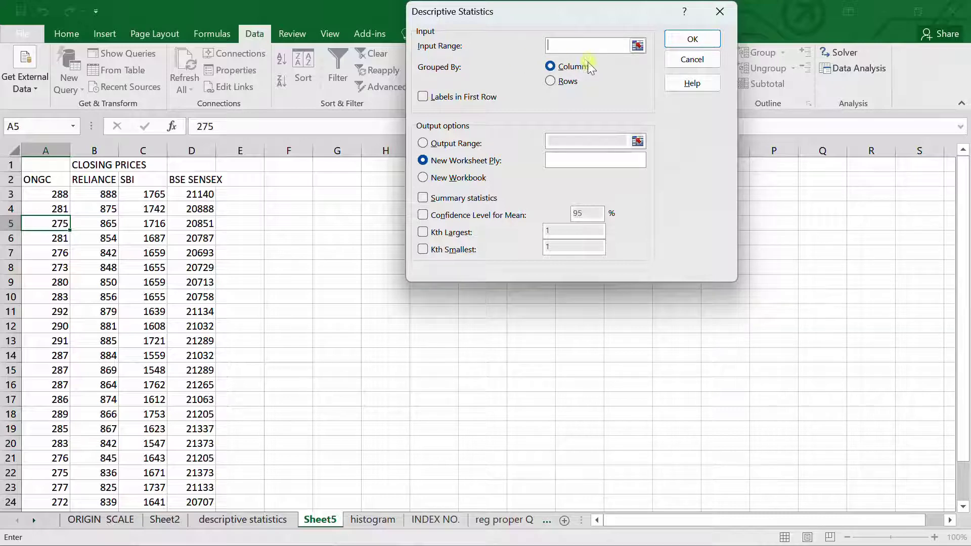
left_click(638, 45)
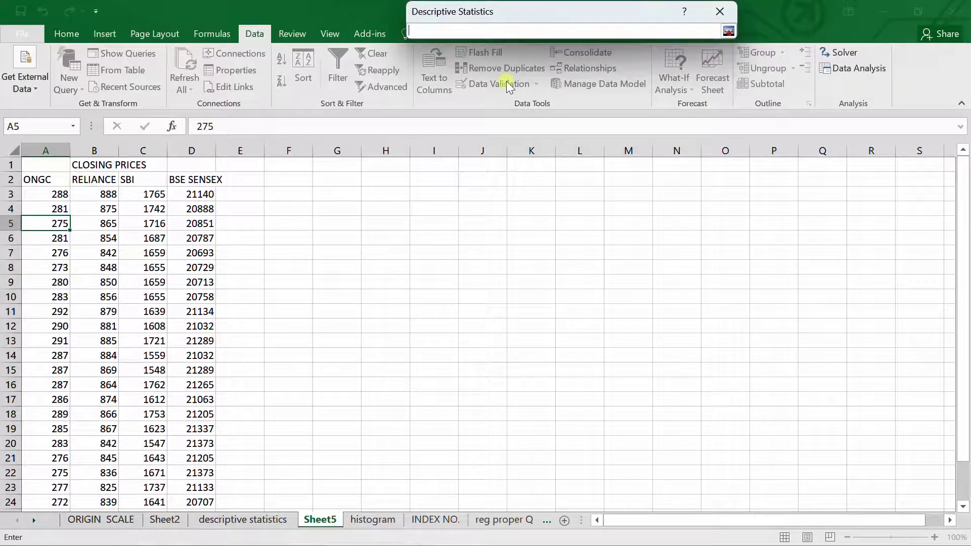
left_click(728, 32)
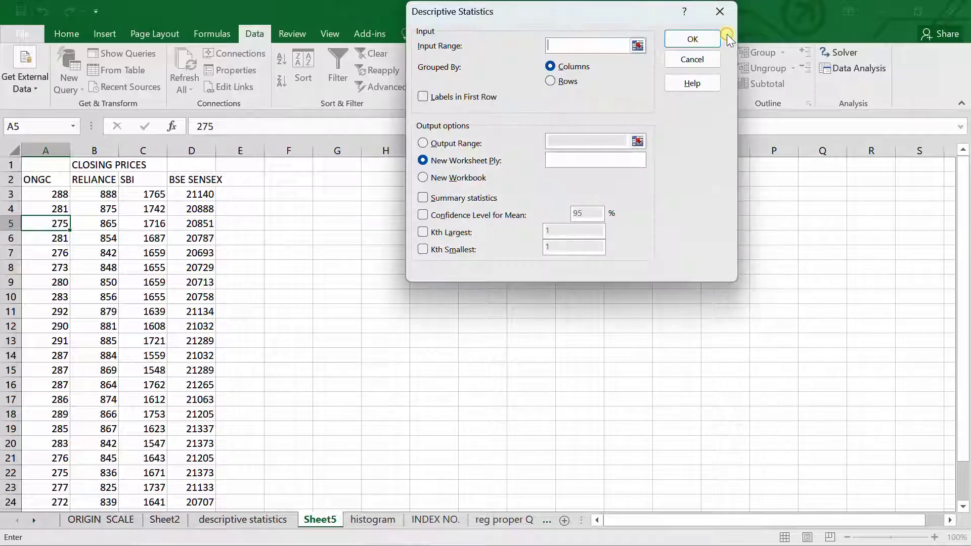
Set the Descriptive Statistics input range to A2:D27, covering the four price columns with their headings.
left_click(638, 47)
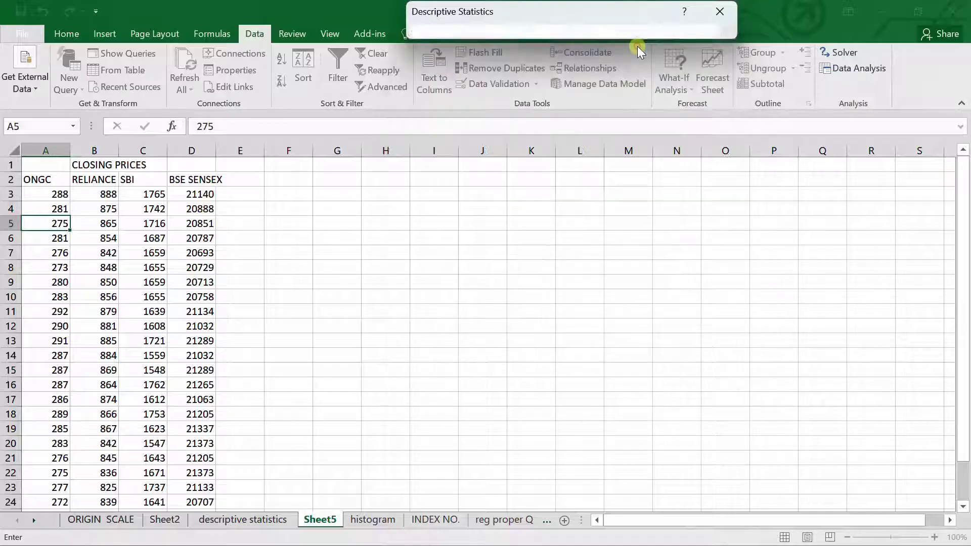
left_click(39, 175)
key("shift+Right")
key("shift+Right")
key("shift+Right")
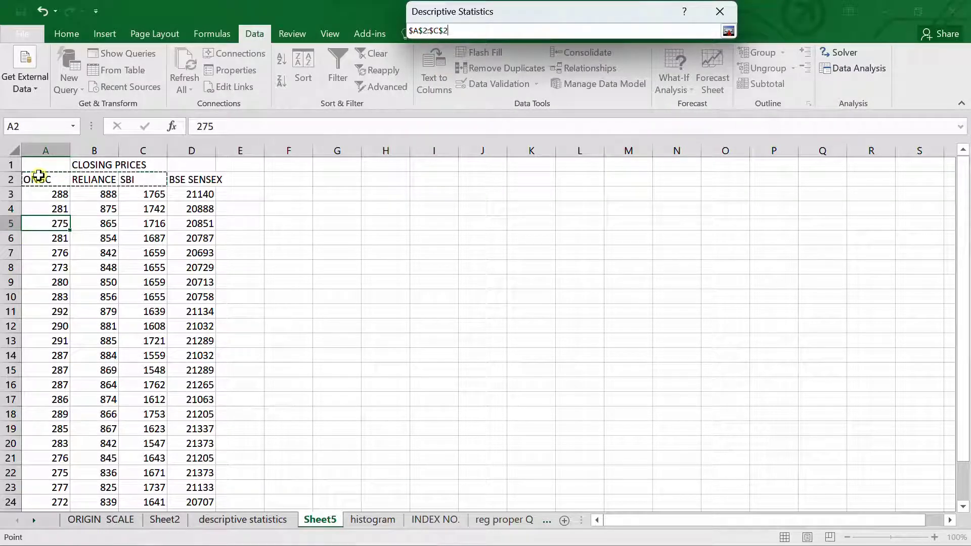
key("shift+Down")
key("shift+Down")
key("shift+Down")
key("shift+Down")
key("shift+Down")
key("shift+Down")
key("shift+Down")
key("shift+Down")
key("shift+Down")
key("shift+Down")
key("shift+Down")
key("shift+Down")
key("shift+Down")
key("shift+Down")
key("shift+Down")
key("shift+Down")
key("shift+Down")
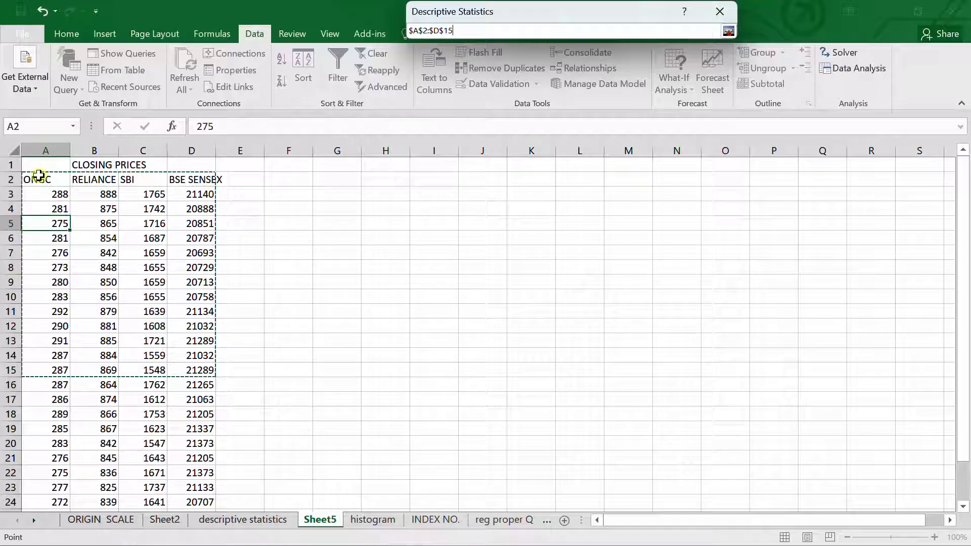
key("shift+Down")
key("shift+Down")
key("shift+Down")
key("shift+Down")
key("shift+Down")
key("shift+Down")
key("shift+Down")
key("shift+Down")
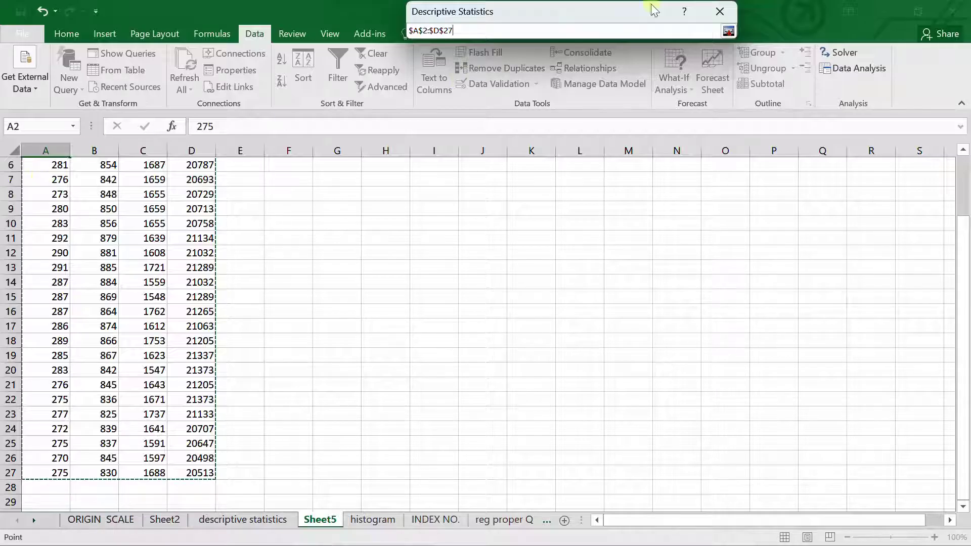
left_click(728, 31)
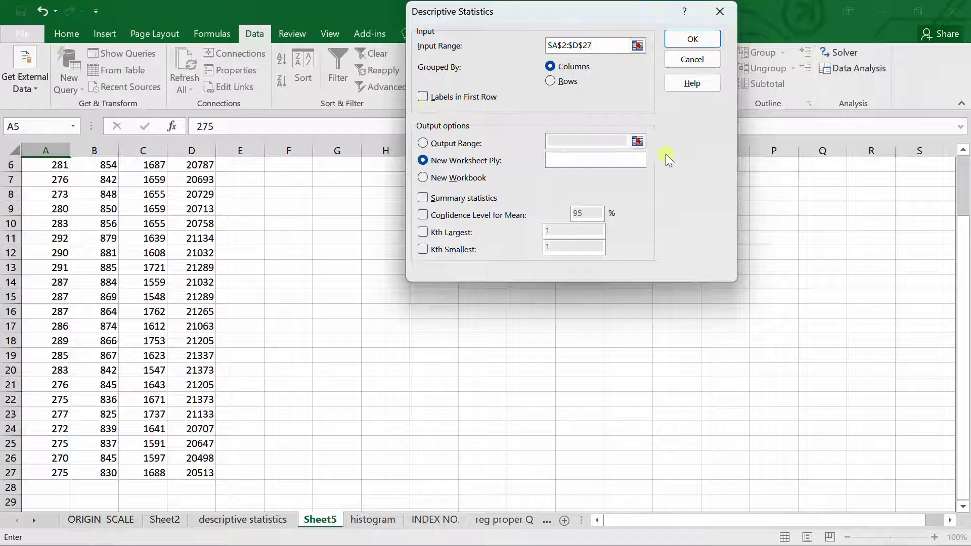
Turn on labels in first row and summary statistics for the analysis.
left_click(962, 150)
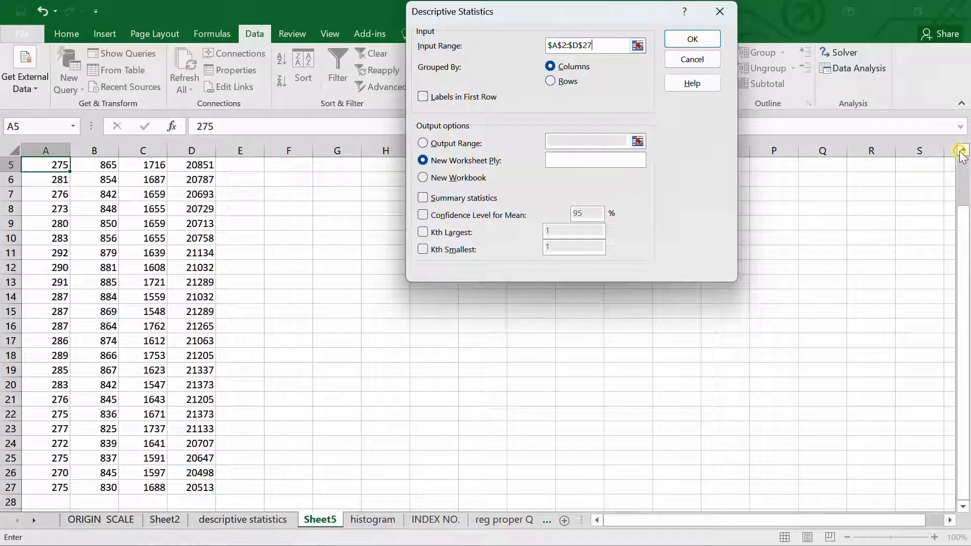
left_click(962, 151)
left_click(962, 150)
left_click(962, 150)
left_click(963, 150)
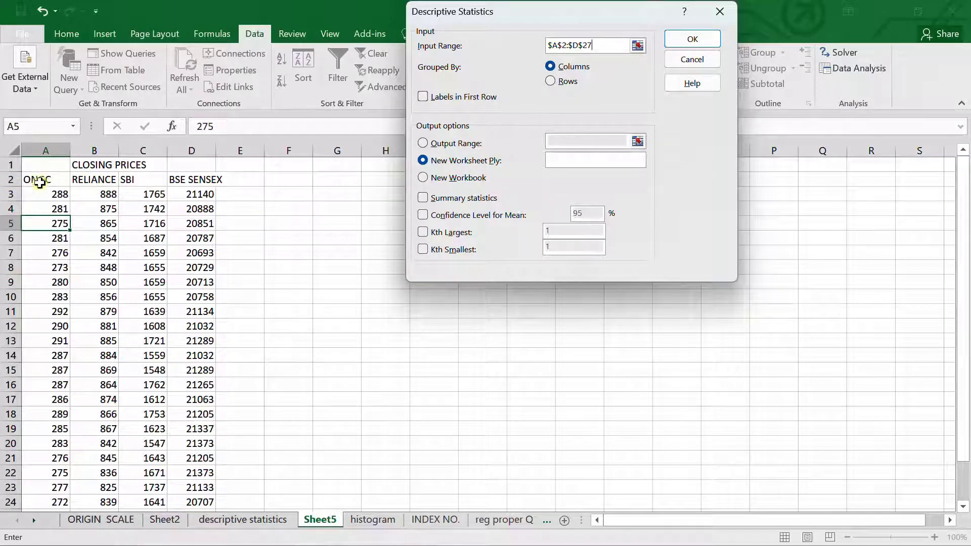
left_click(423, 96)
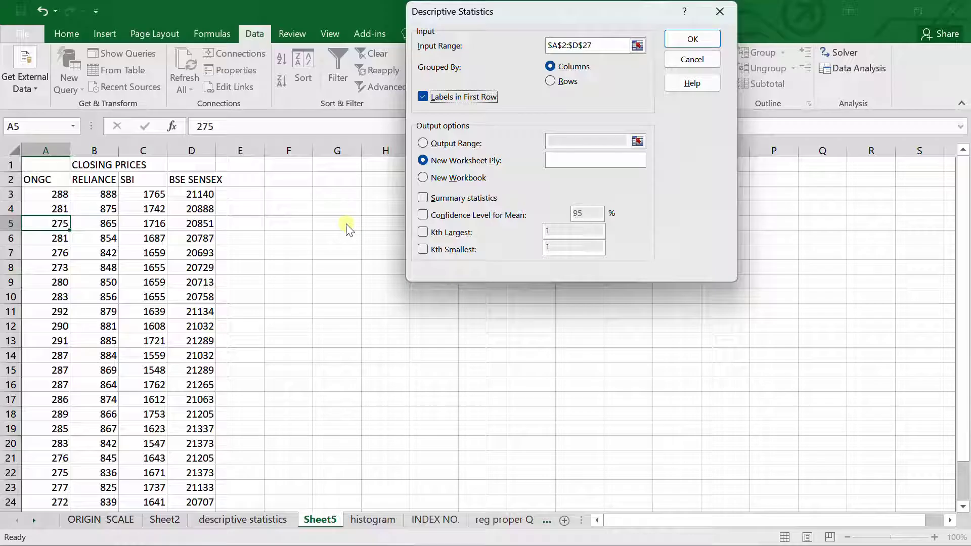
left_click(422, 198)
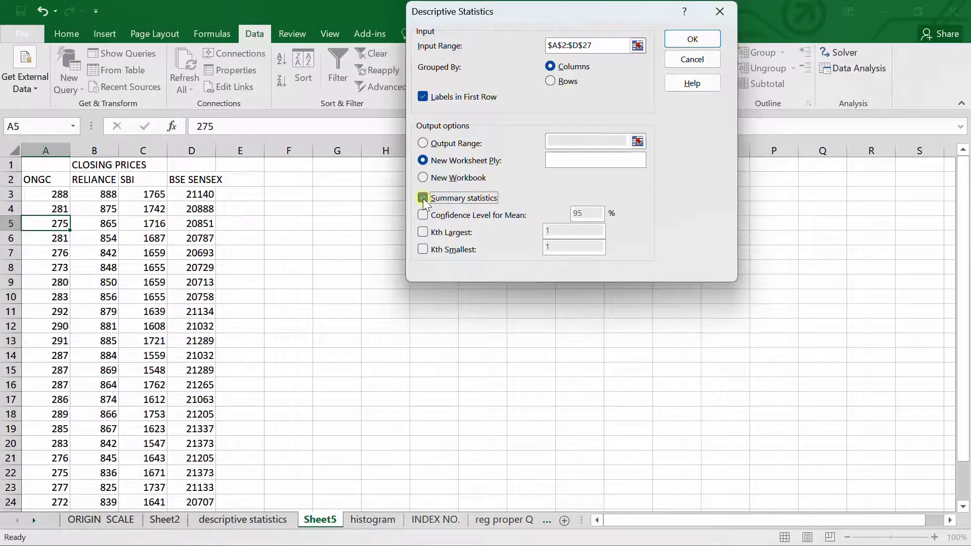
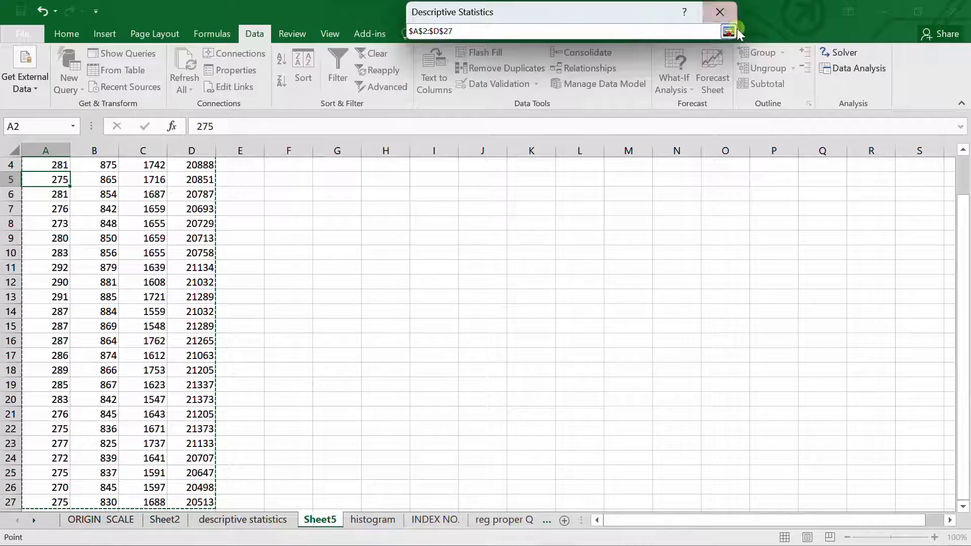
Confirm A2:D27 as the Descriptive Statistics input range and enable labels in first row and summary statistics.
left_click(728, 32)
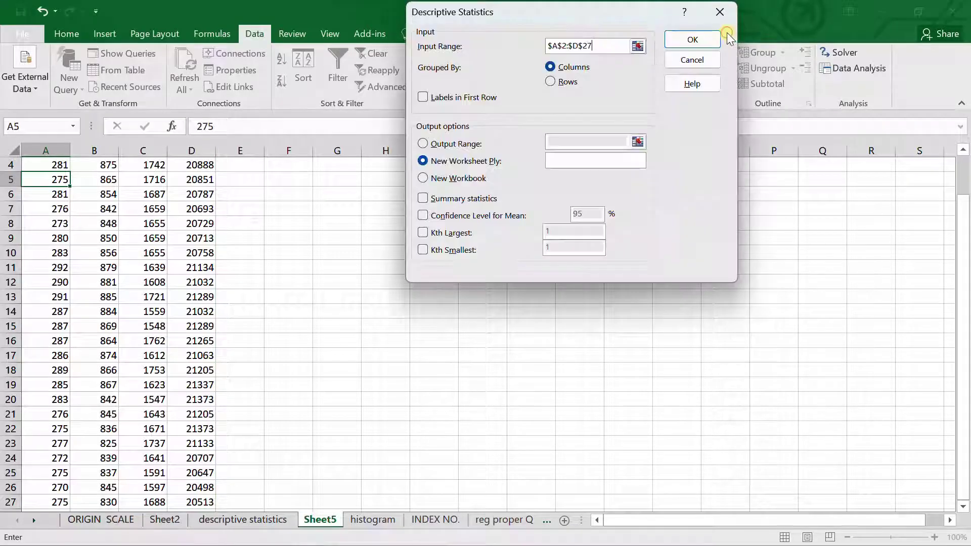
left_click(470, 98)
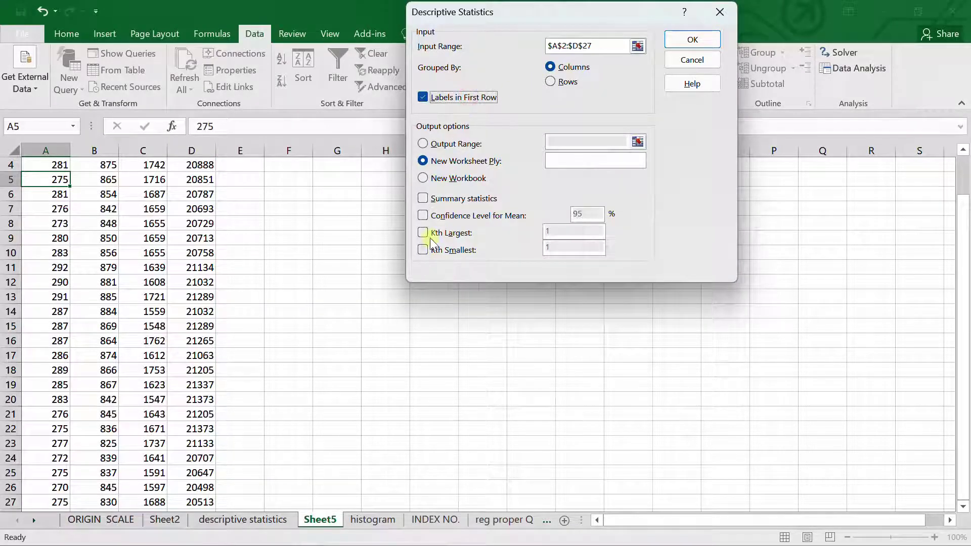
left_click(424, 198)
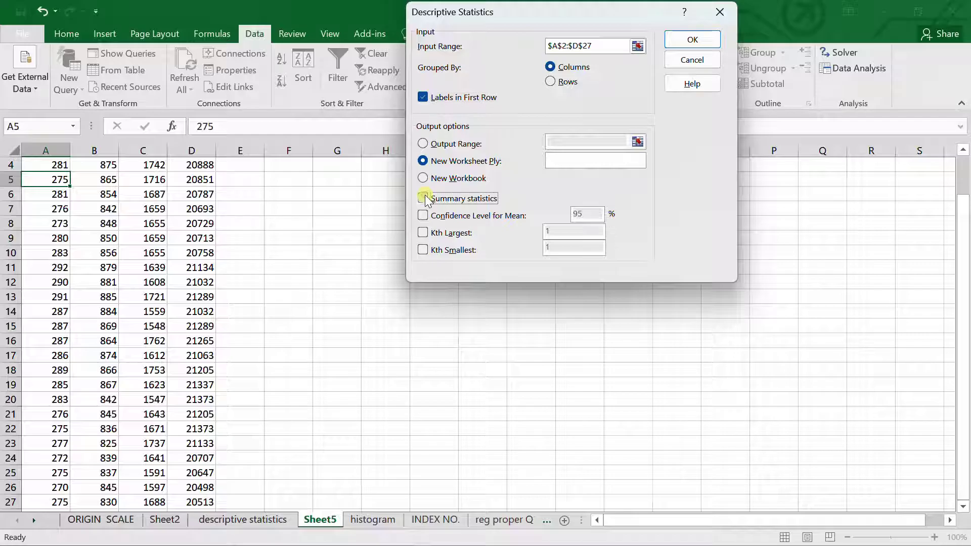
Set the output range to cell F3 on the same sheet and run the Descriptive Statistics analysis.
left_click(422, 143)
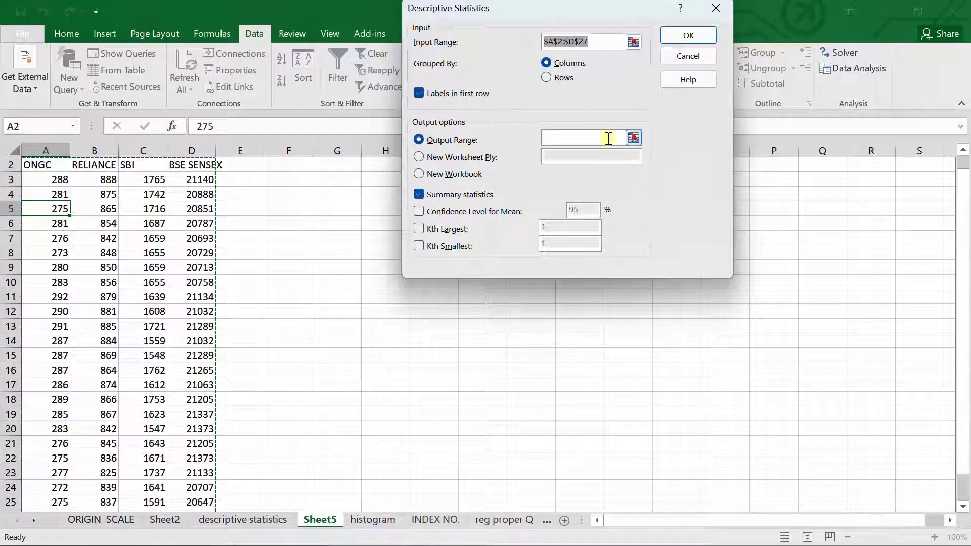
left_click(634, 139)
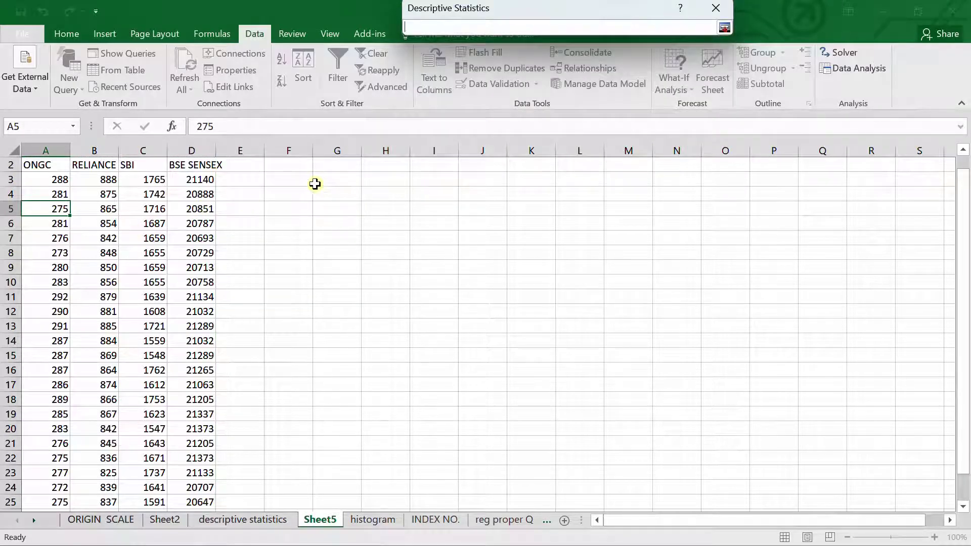
left_click(298, 180)
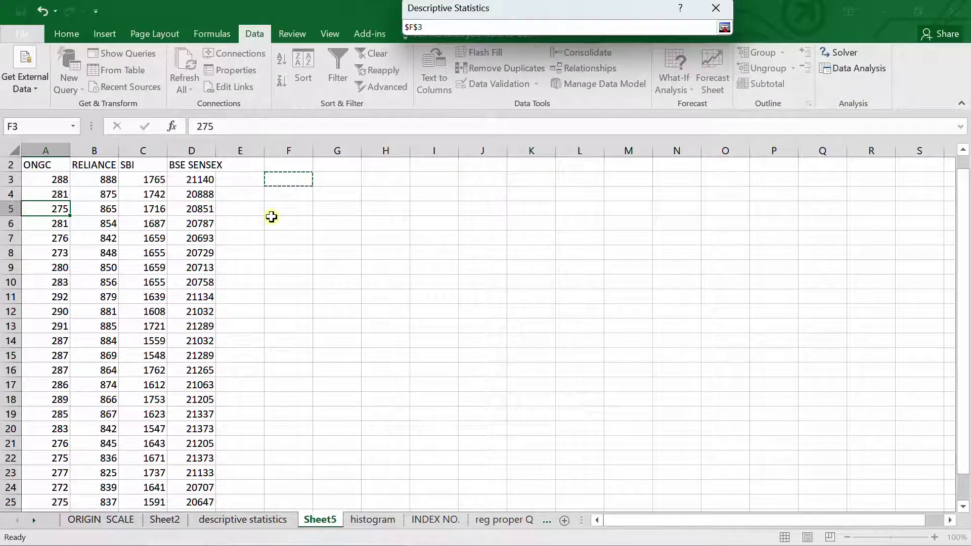
left_click(723, 27)
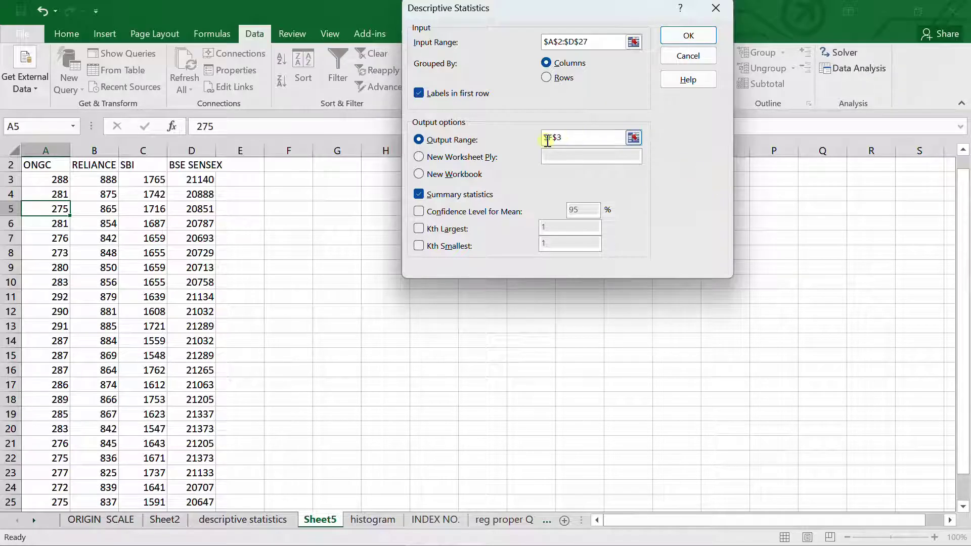
left_click(683, 37)
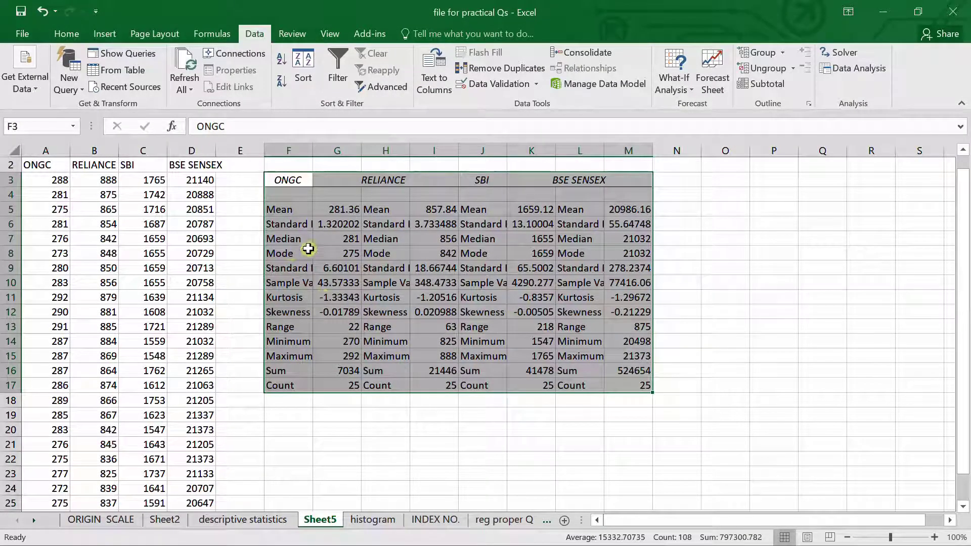
Autofit columns F, H, J and L so the statistic labels in the results table fit.
left_click(305, 453)
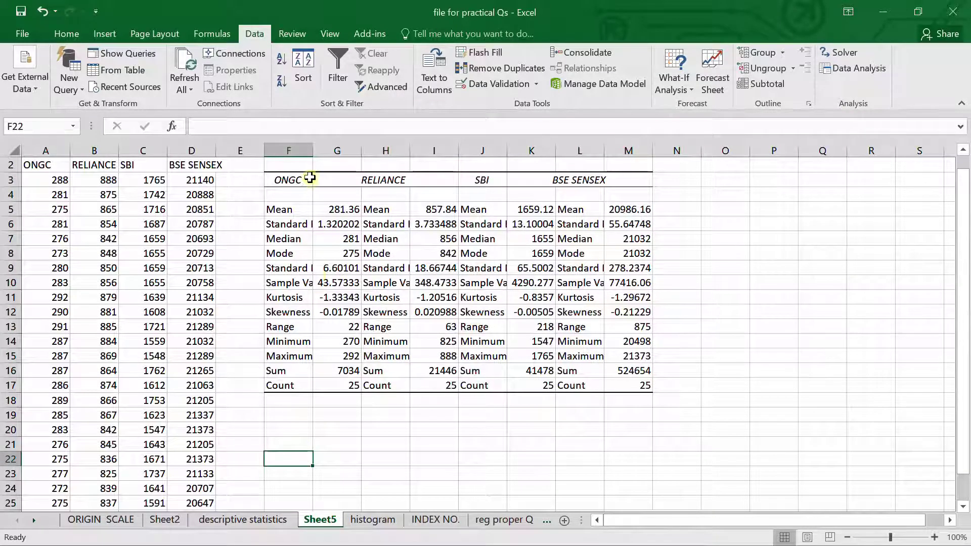
left_click(310, 159)
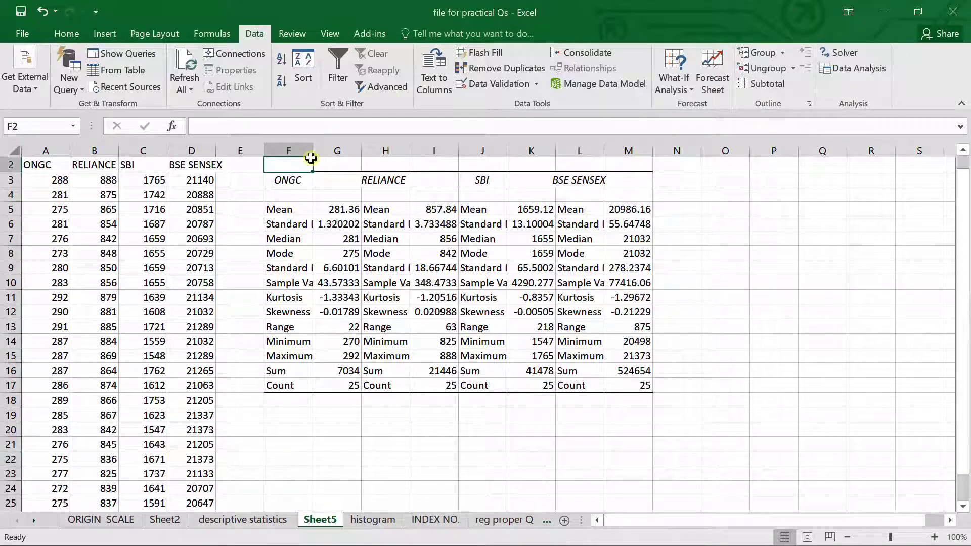
double_click(313, 150)
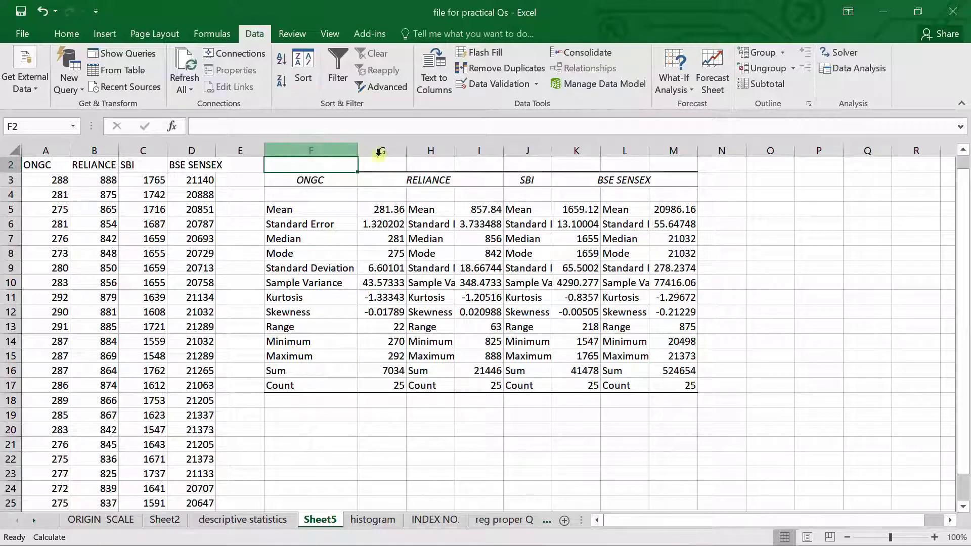
double_click(454, 150)
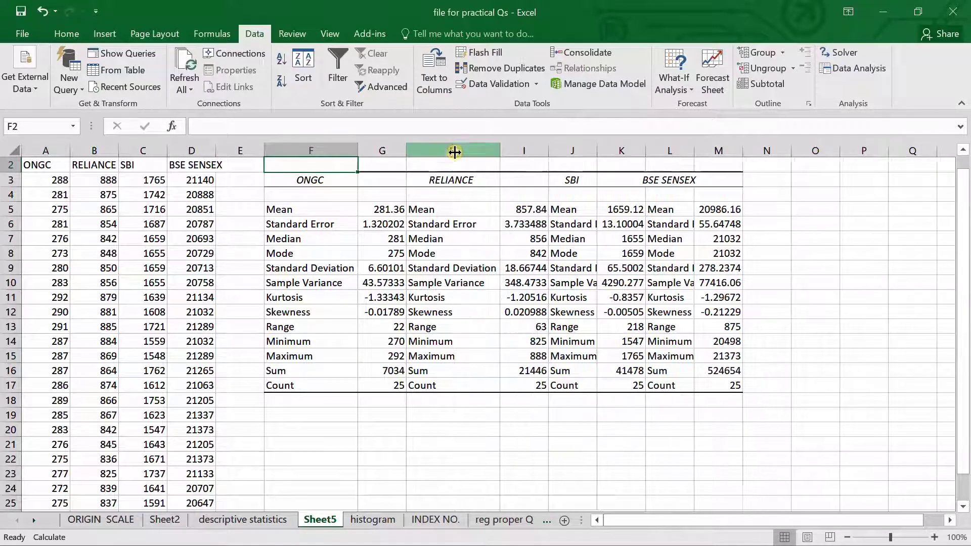
double_click(594, 153)
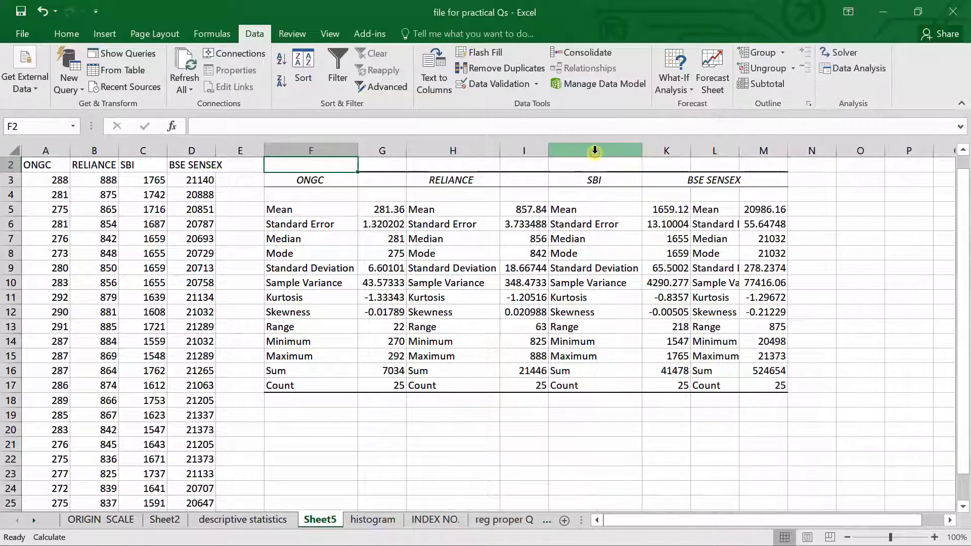
double_click(738, 150)
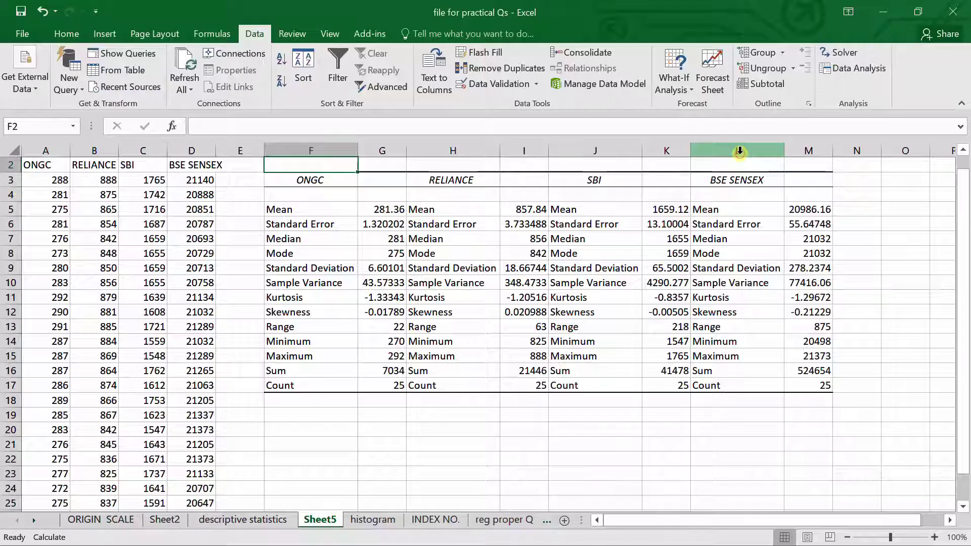
Fill the whole descriptive statistics results table, F3:M17, with a light orange theme color.
left_click(288, 177)
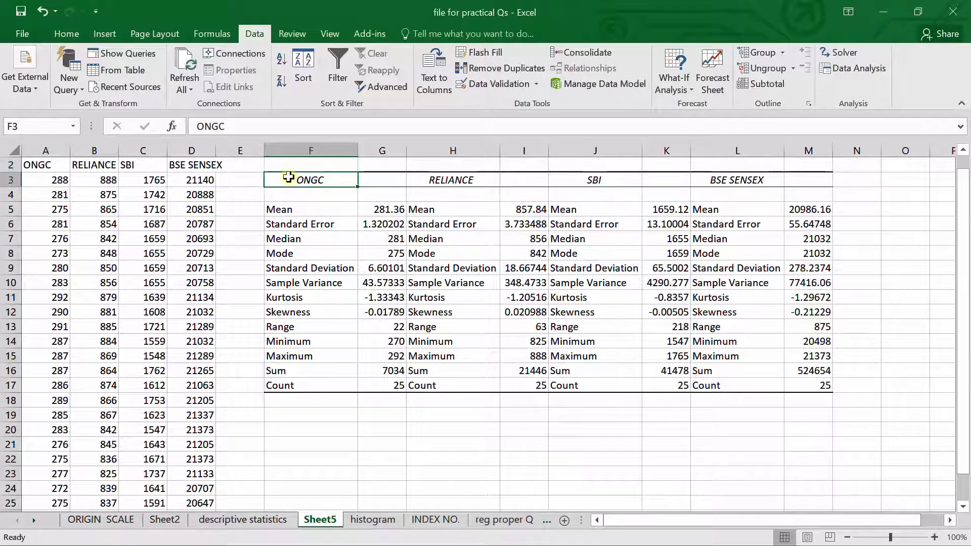
key("shift+Right")
key("shift+Right")
key("shift+Right")
key("shift+Right")
key("shift+Right")
key("shift+Right")
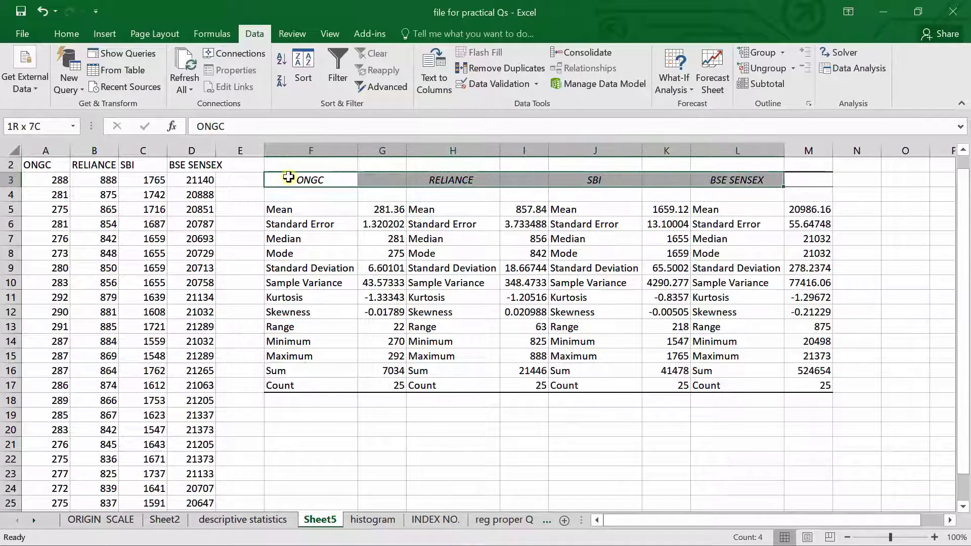
key("shift+Down")
key("shift+Down")
key("shift+Down")
key("shift+Down")
key("shift+Down")
key("shift+Down")
key("shift+Down")
key("shift+Down")
key("shift+Down")
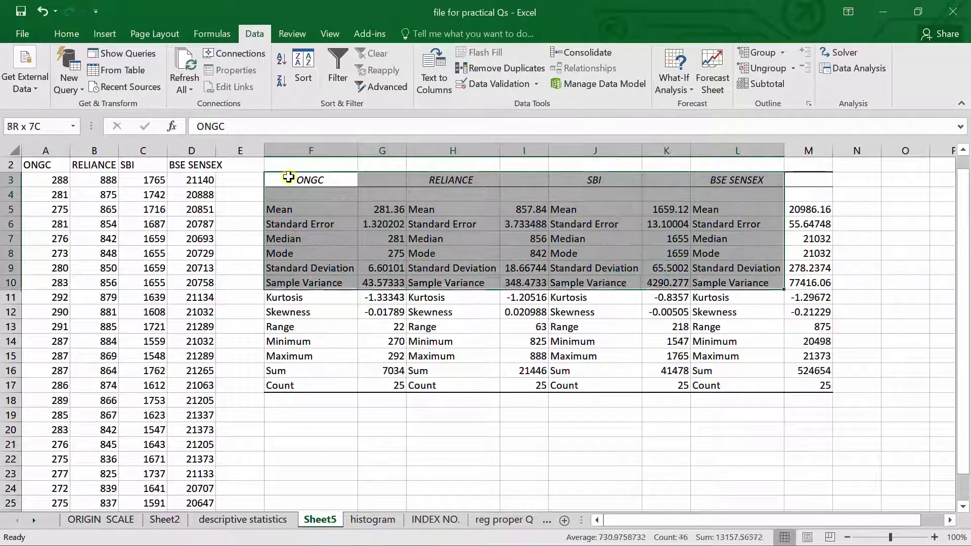
key("shift+Down")
key("shift+Down")
key("shift+Down")
key("shift+Down")
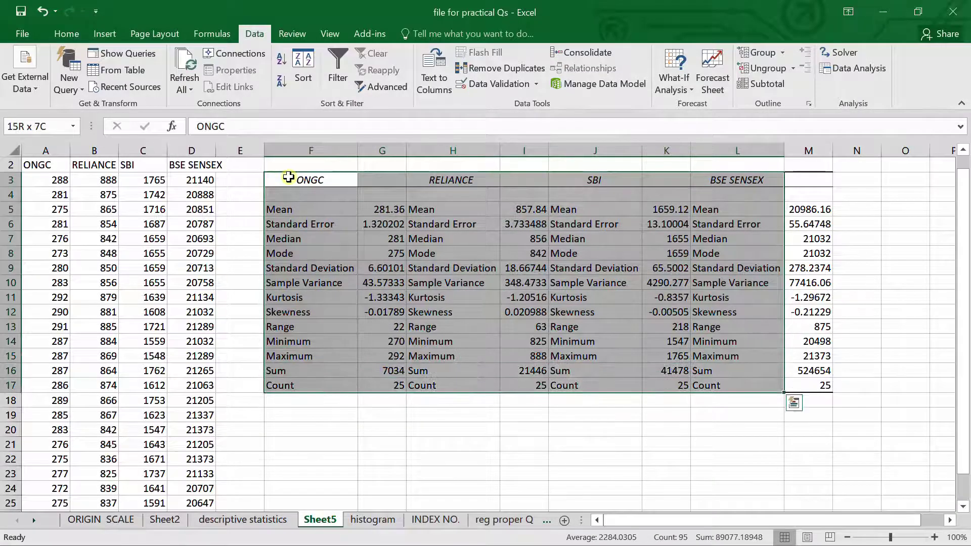
key("shift+Right")
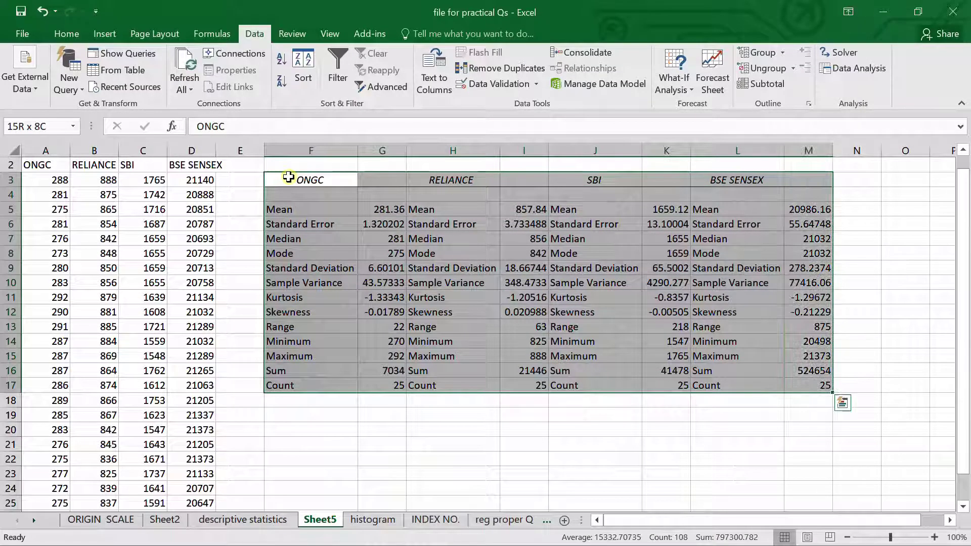
left_click(67, 34)
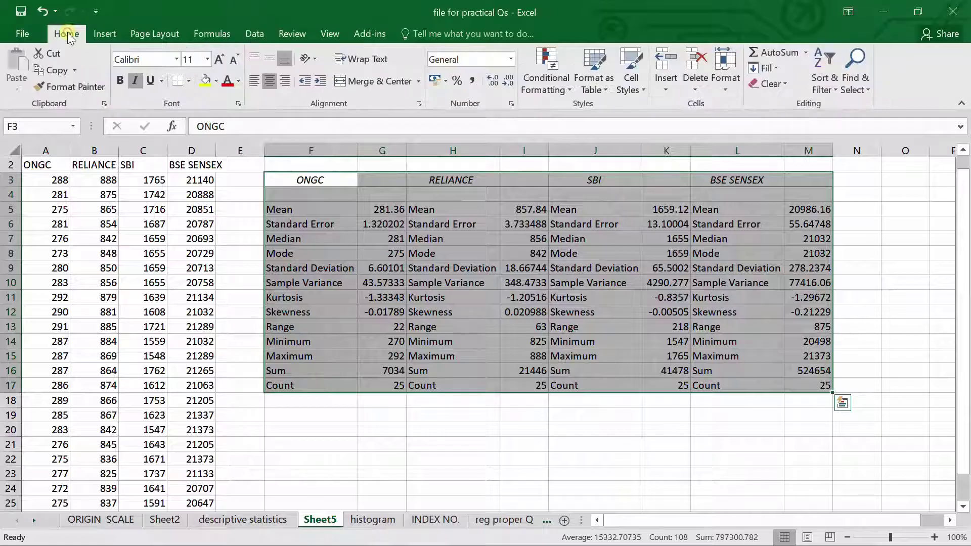
left_click(217, 82)
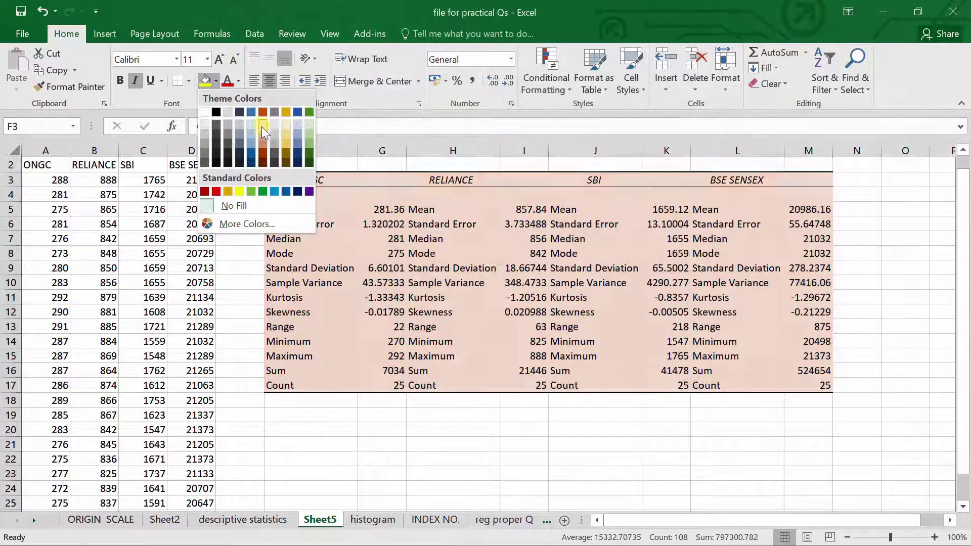
left_click(262, 132)
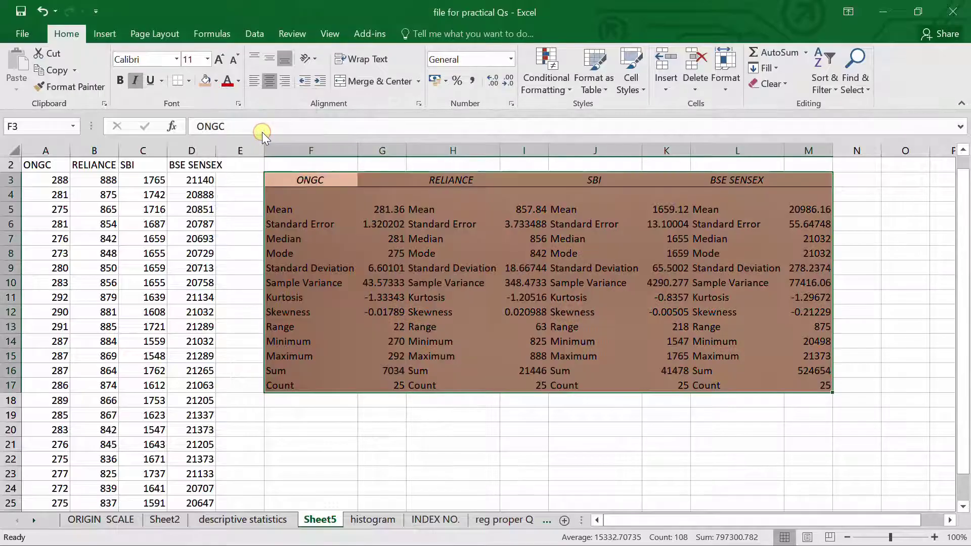
left_click(345, 433)
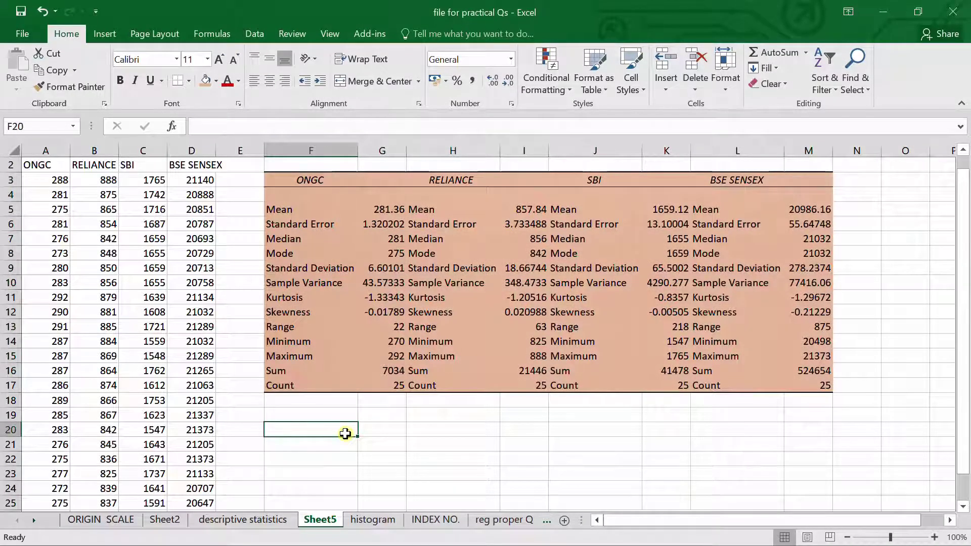
Check the required tasks on the descriptive statistics sheet, then start the Correlation analysis tool on Sheet5.
left_click(254, 520)
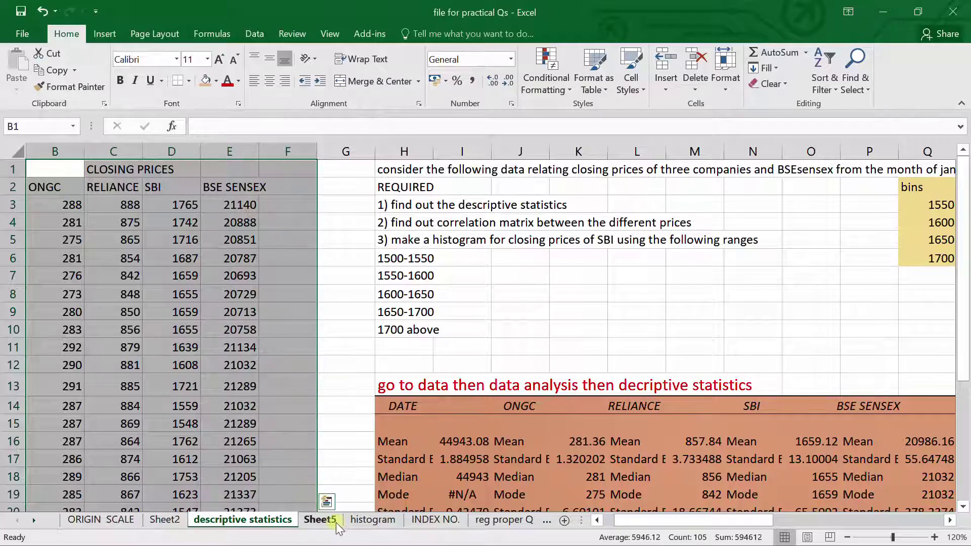
left_click(320, 520)
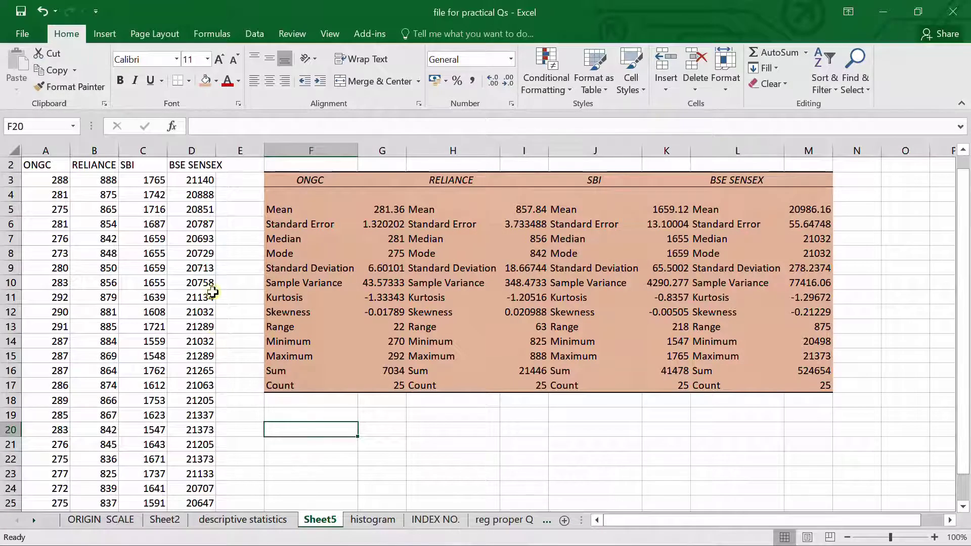
left_click(254, 34)
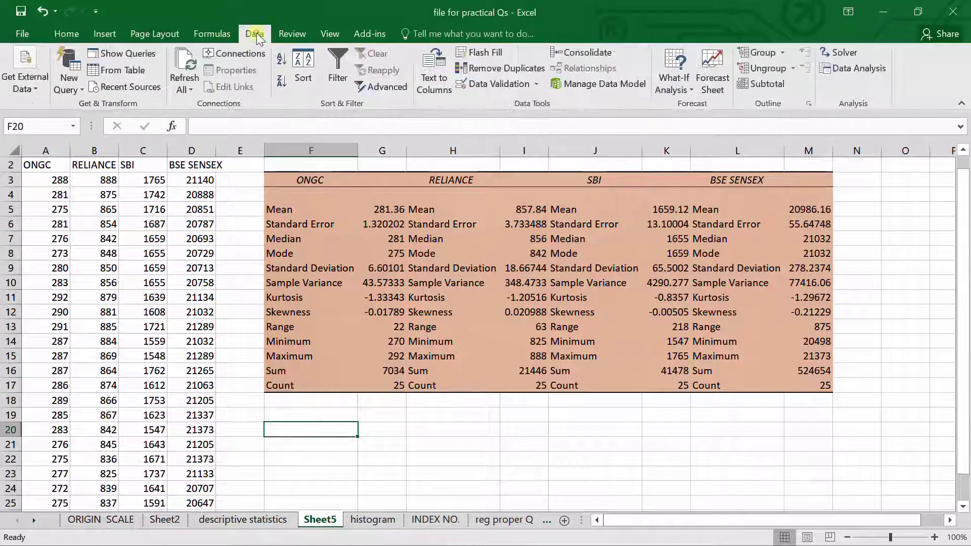
left_click(846, 71)
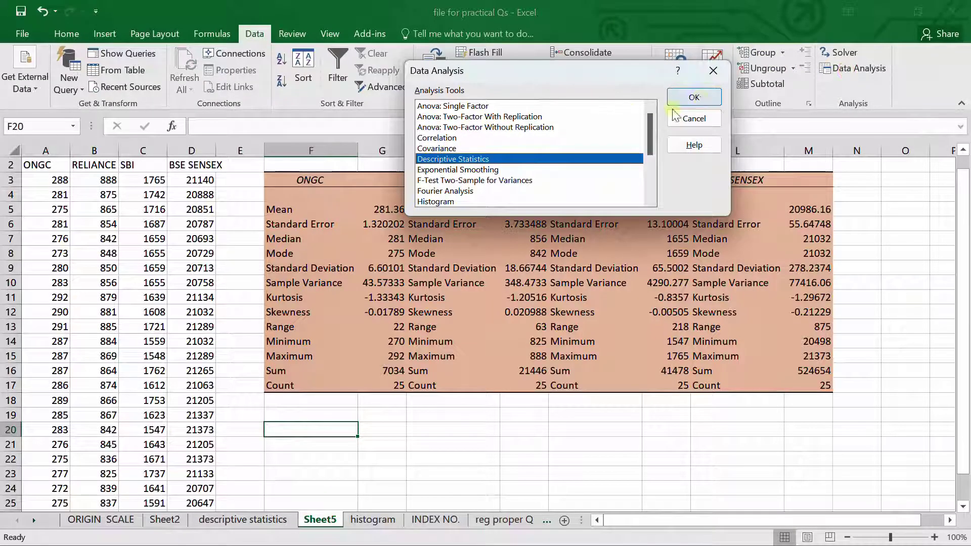
left_click(432, 138)
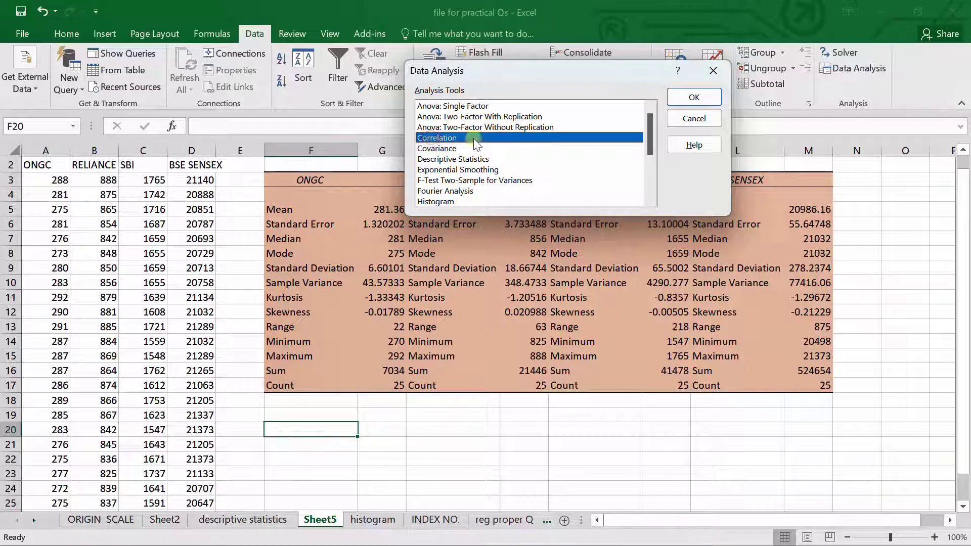
left_click(680, 96)
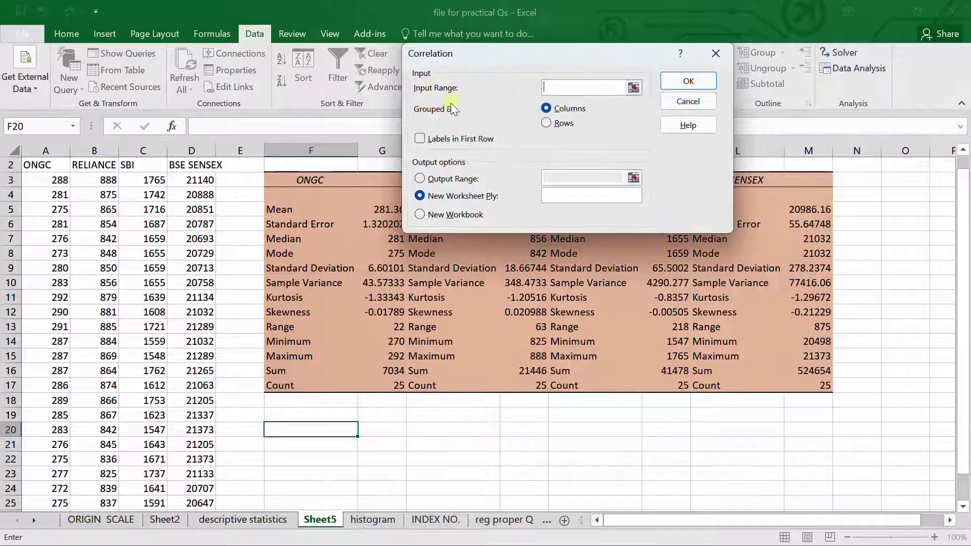
Set the Correlation input range to A2:D27, covering the four price columns with their headings.
left_click(633, 89)
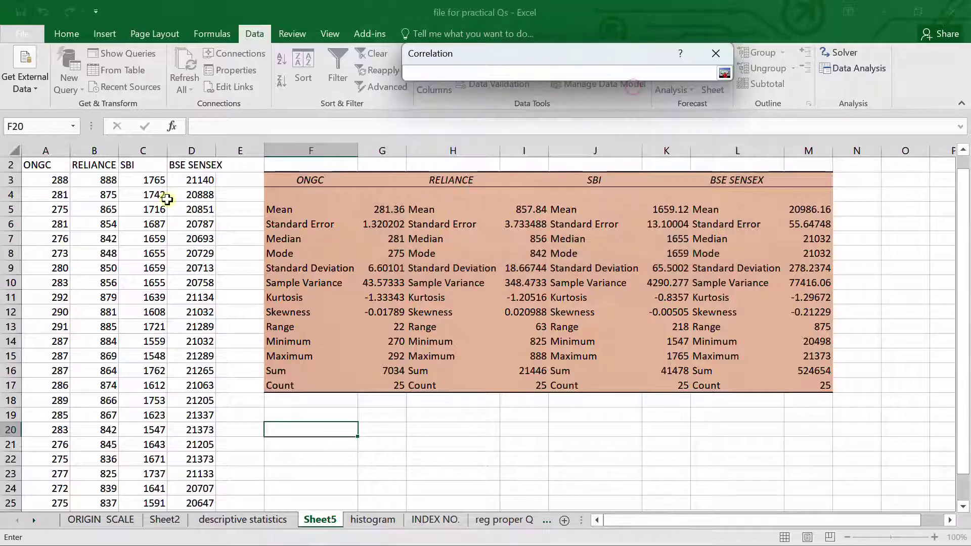
left_click_drag(45, 166, 94, 166)
key("shift+Right")
key("shift+Right")
key("shift+Down")
key("shift+Down")
key("shift+Down")
key("shift+Down")
key("shift+Down")
key("shift+Down")
key("shift+Down")
key("shift+Down")
key("shift+Down")
key("shift+Down")
key("shift+Down")
key("shift+Down")
key("shift+Down")
key("shift+Down")
key("shift+Down")
key("shift+Down")
key("shift+Down")
key("shift+Down")
key("shift+Down")
key("shift+Down")
key("shift+Down")
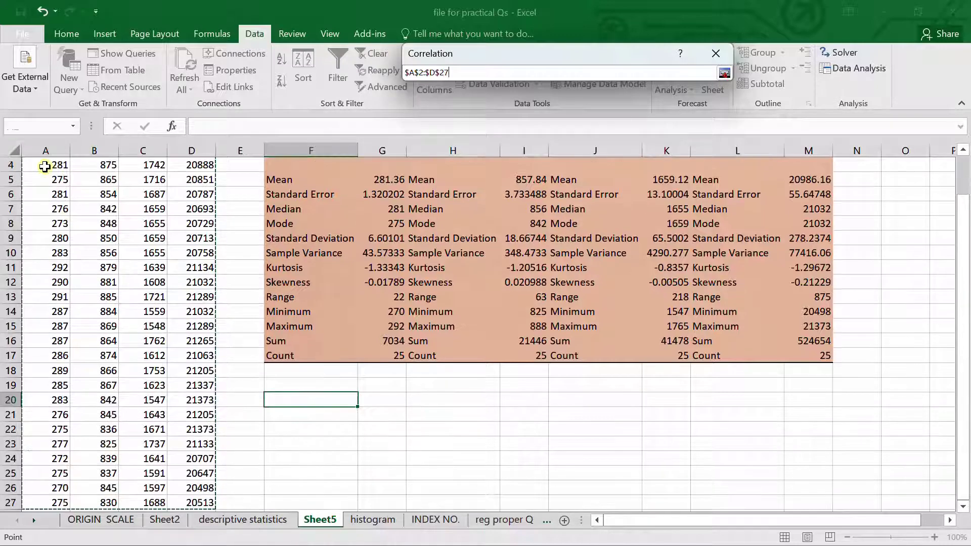
key("shift+Down")
key("shift+Up")
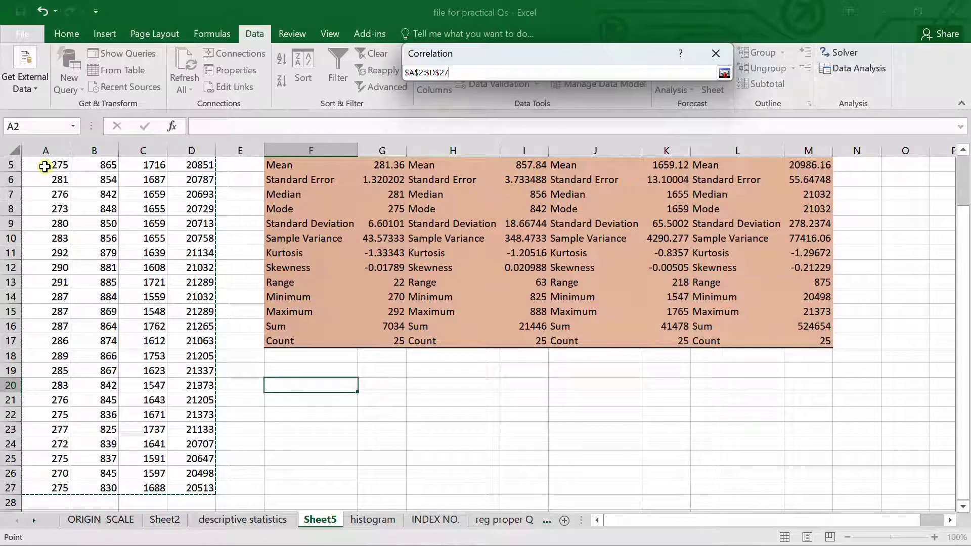
left_click(724, 75)
Generate the correlation matrix with labels in the first row and the output range starting at F20.
left_click(461, 140)
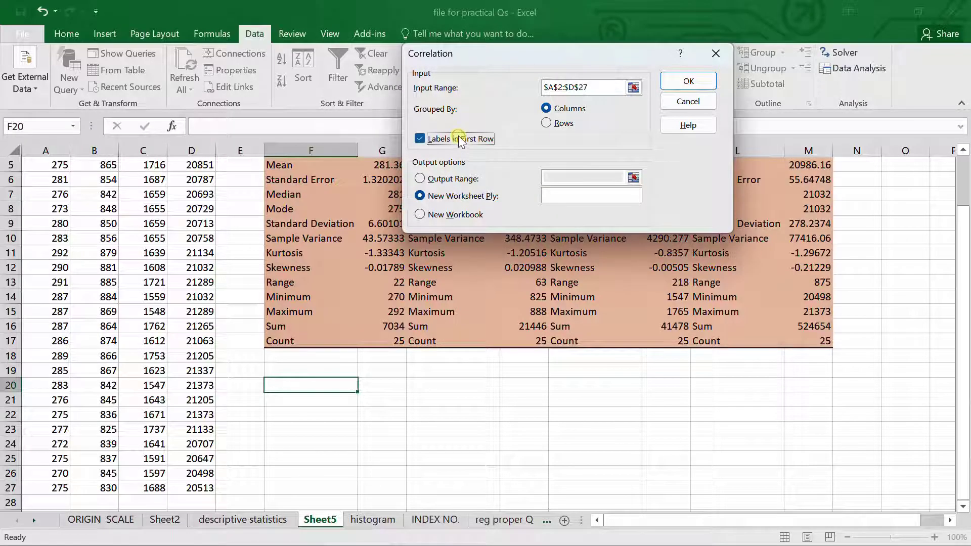
left_click(451, 177)
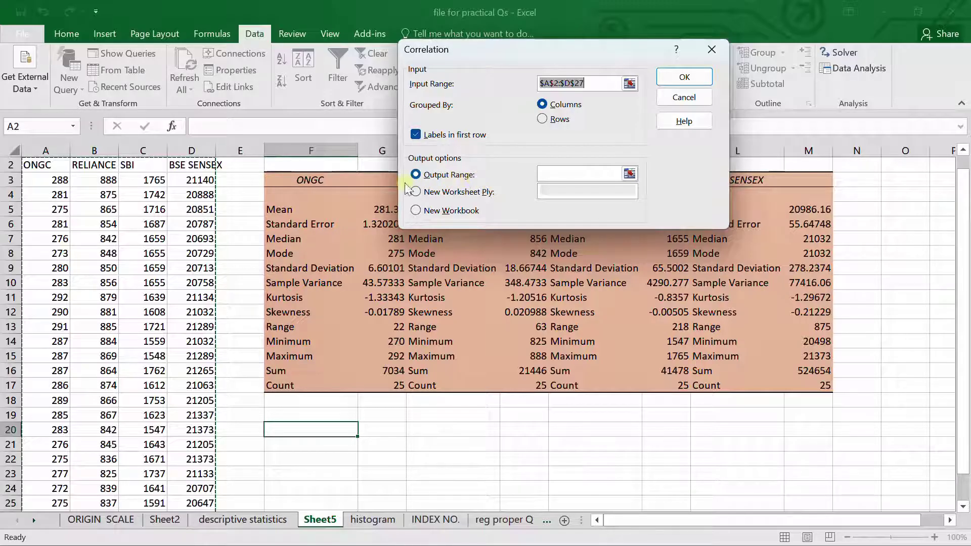
left_click(629, 174)
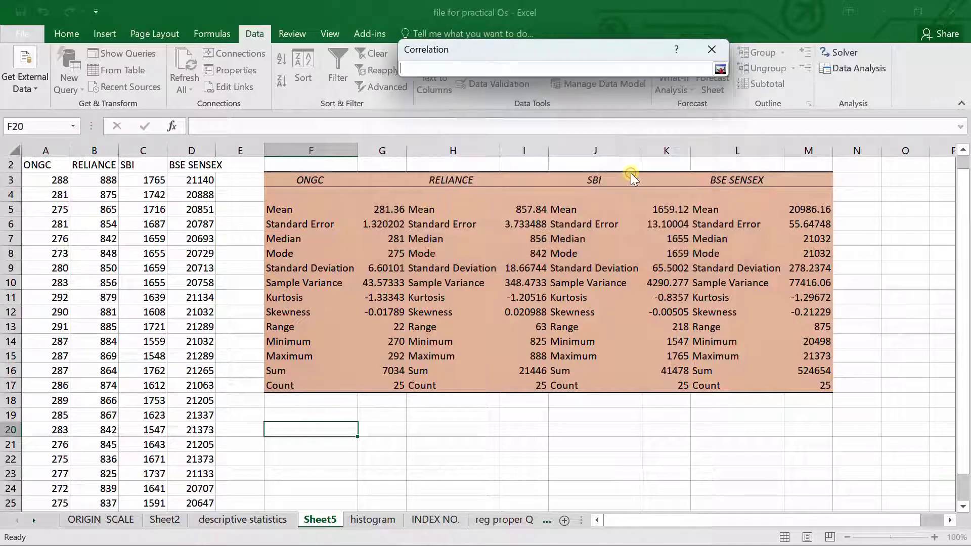
left_click(346, 430)
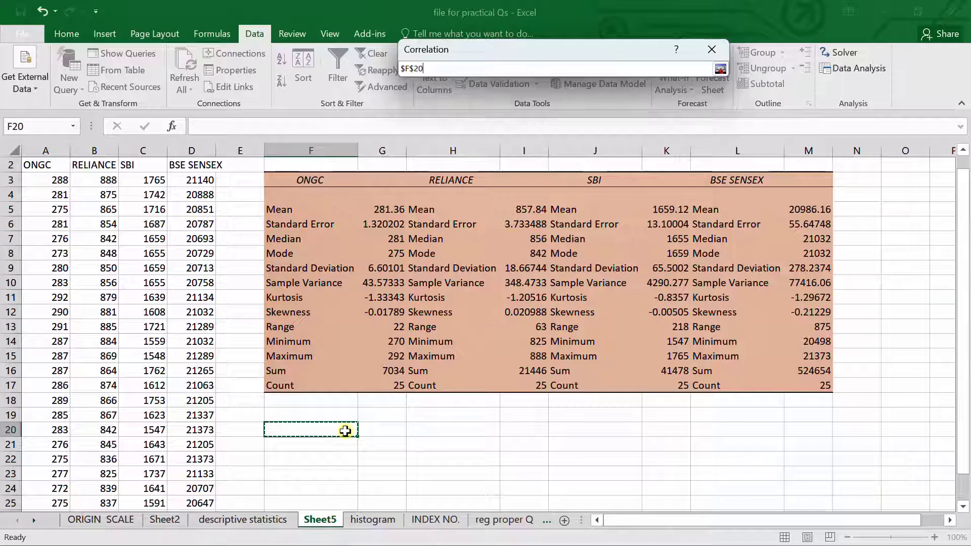
left_click(721, 68)
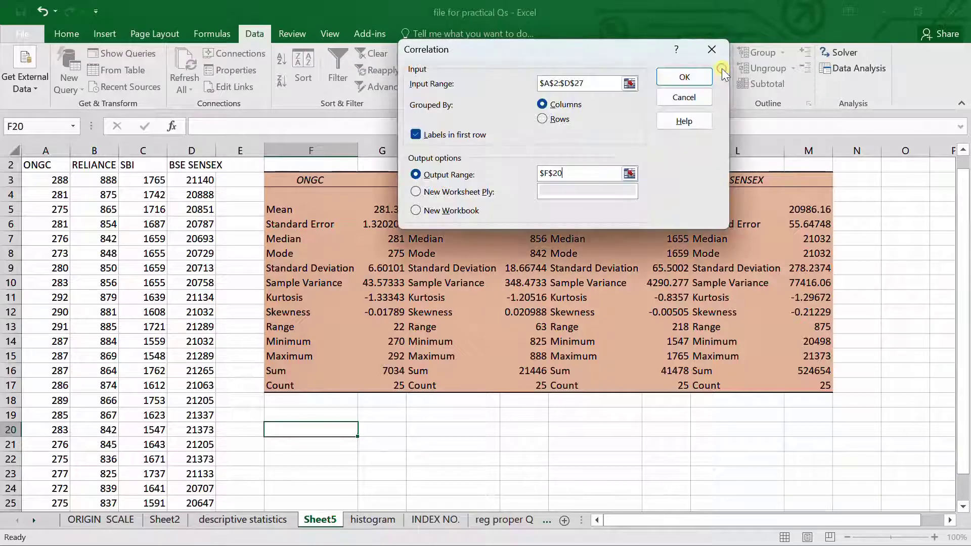
left_click(683, 77)
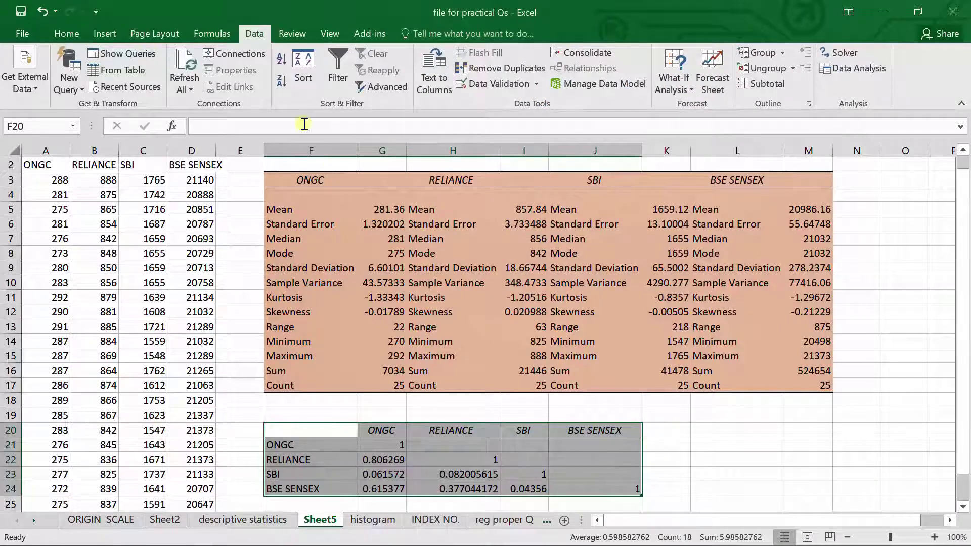
Fill the correlation matrix, F20:J24, with a light green theme color.
left_click(68, 35)
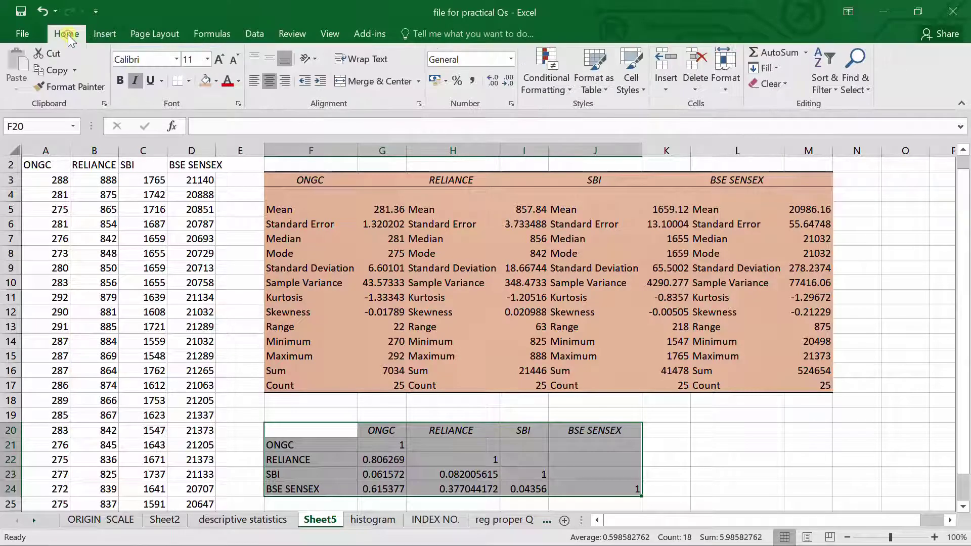
left_click(216, 81)
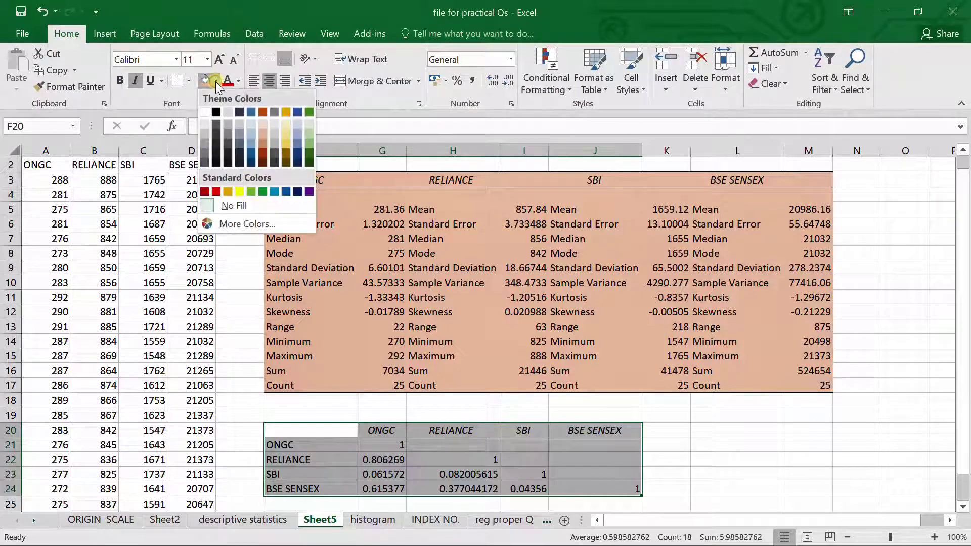
left_click(311, 140)
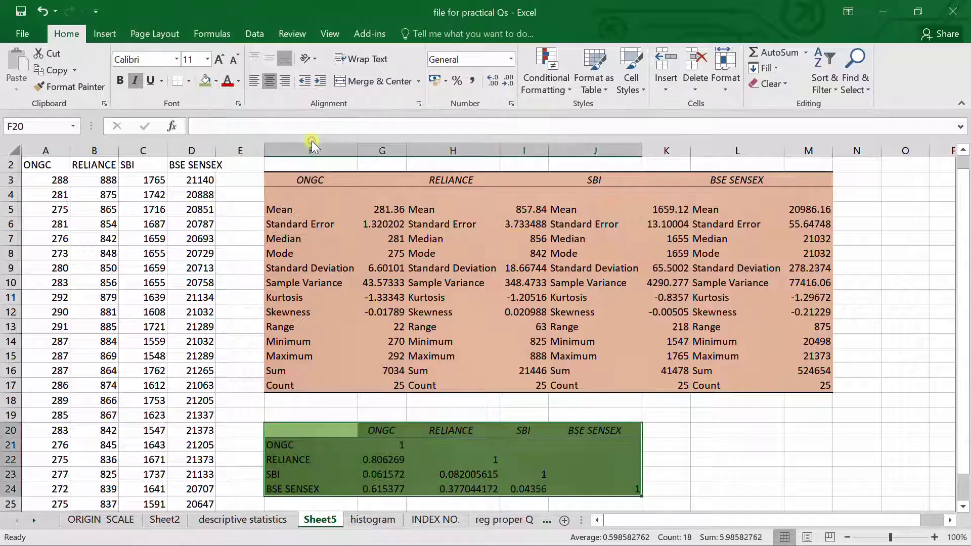
left_click(691, 435)
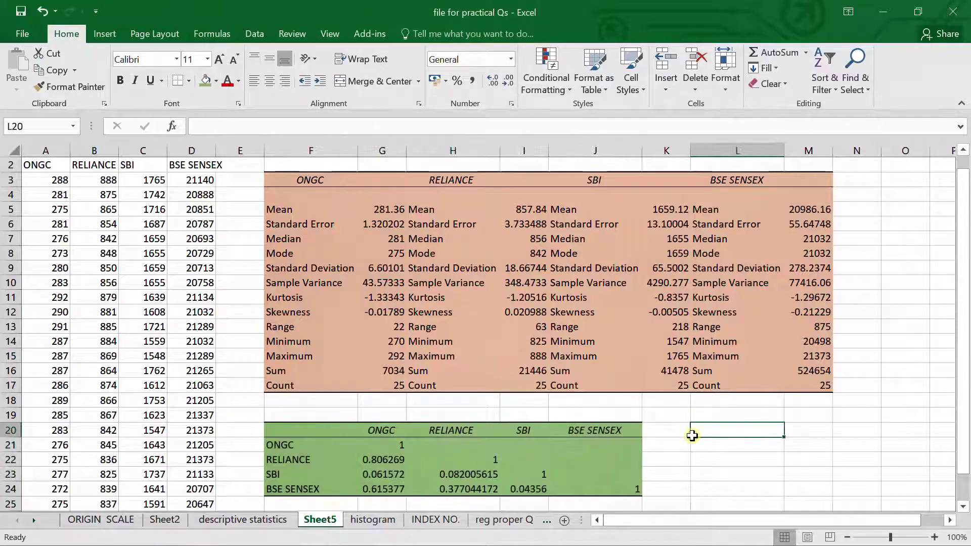
Copy the bins list, Q2:Q6, from the descriptive statistics sheet and paste it at O4 on Sheet5.
left_click(229, 521)
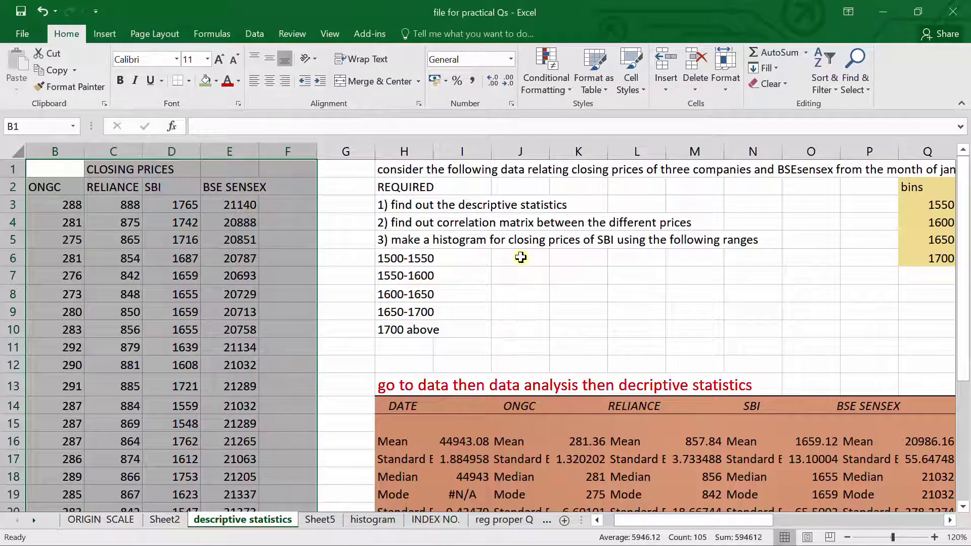
left_click(926, 188)
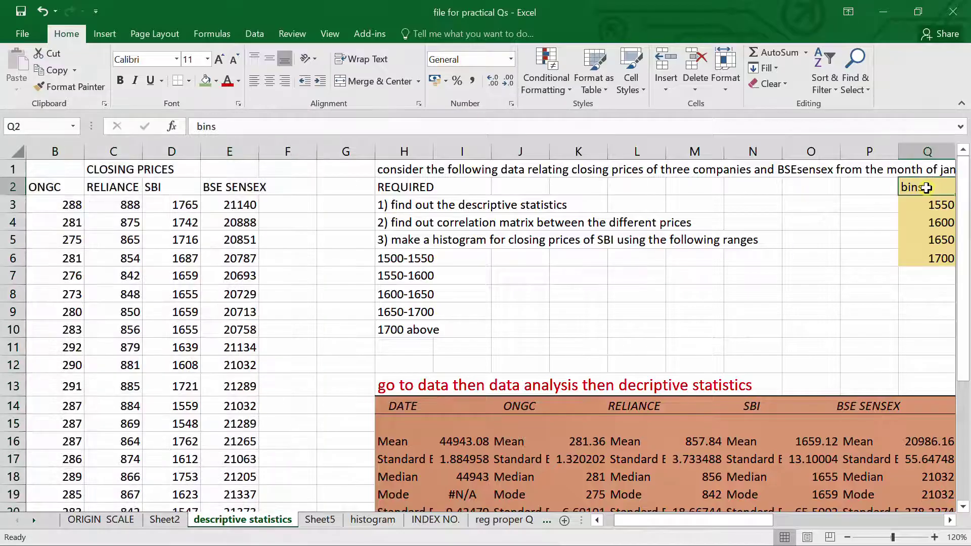
key("shift+Down")
key("shift+Down")
key("shift+Down")
key("shift+Down")
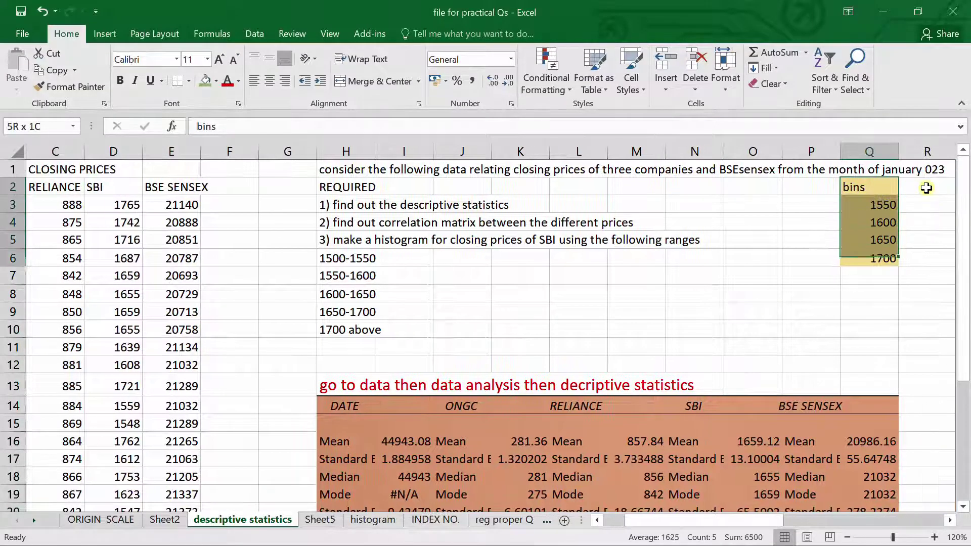
key("ctrl+c")
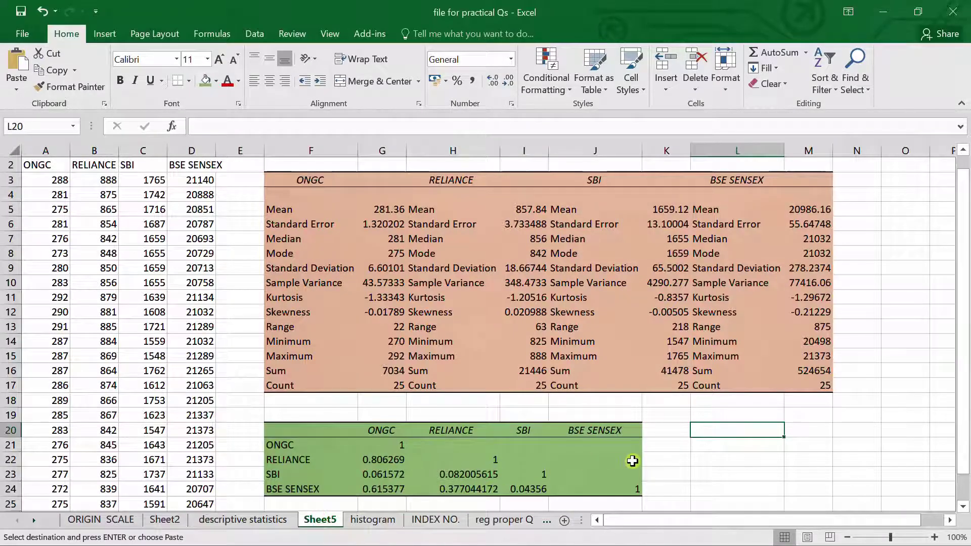
left_click(877, 196)
key("Right")
key("Right")
key("Right")
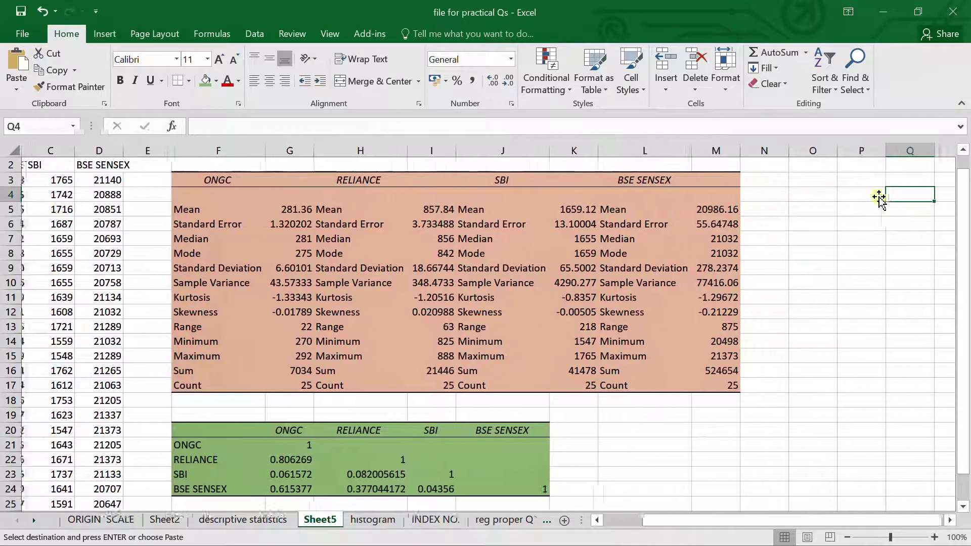
key("Left")
key("Left")
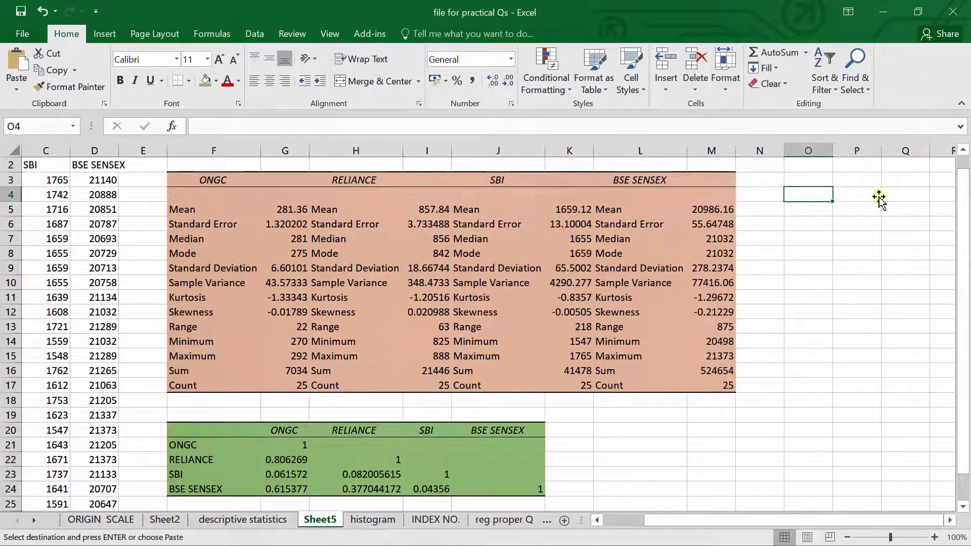
key("ctrl+v")
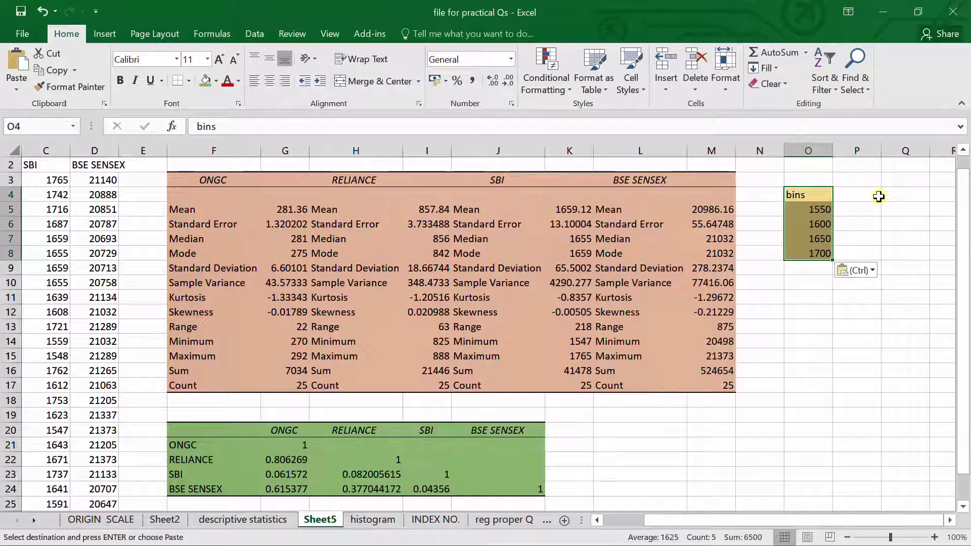
Move the bins list on Sheet5 from O4:O8 to Q4:Q8.
key("Right")
key("Right")
key("Right")
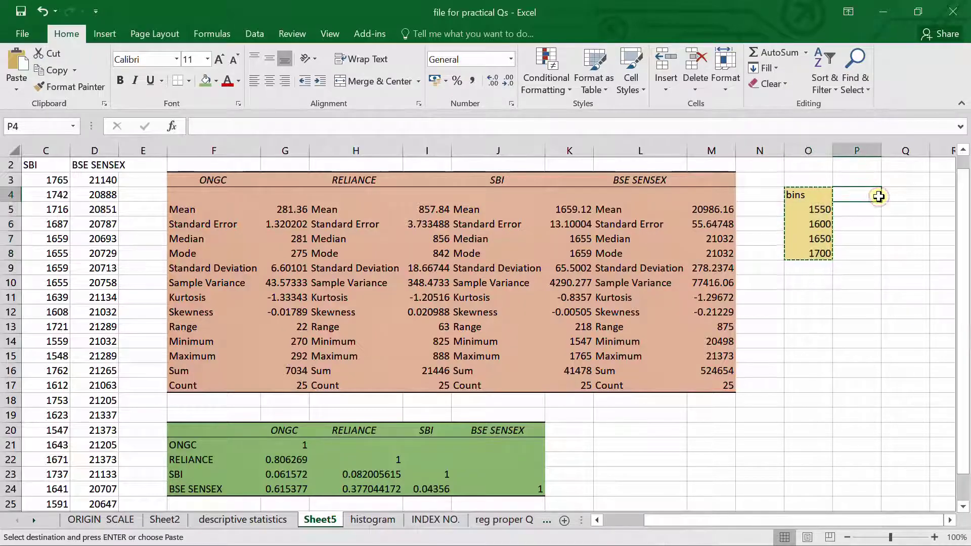
key("Left")
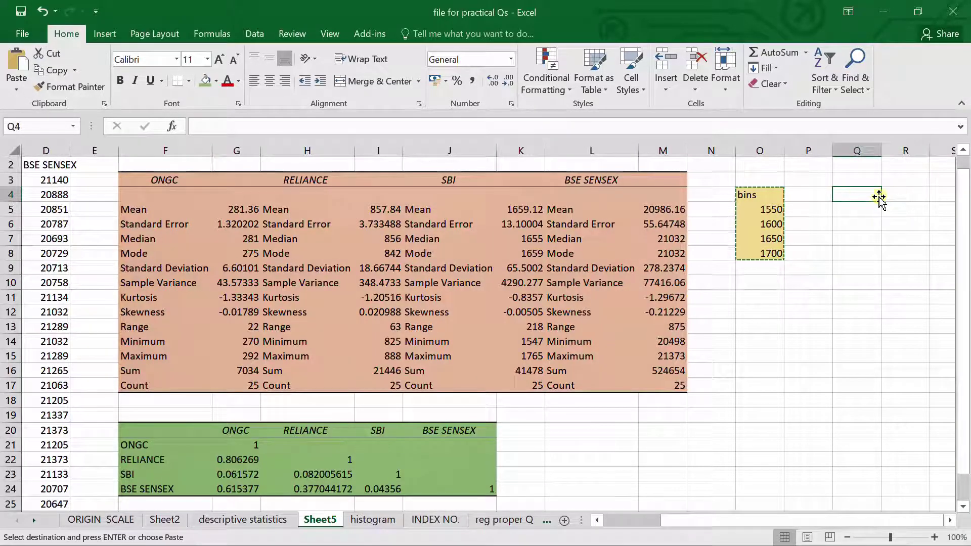
key("Return")
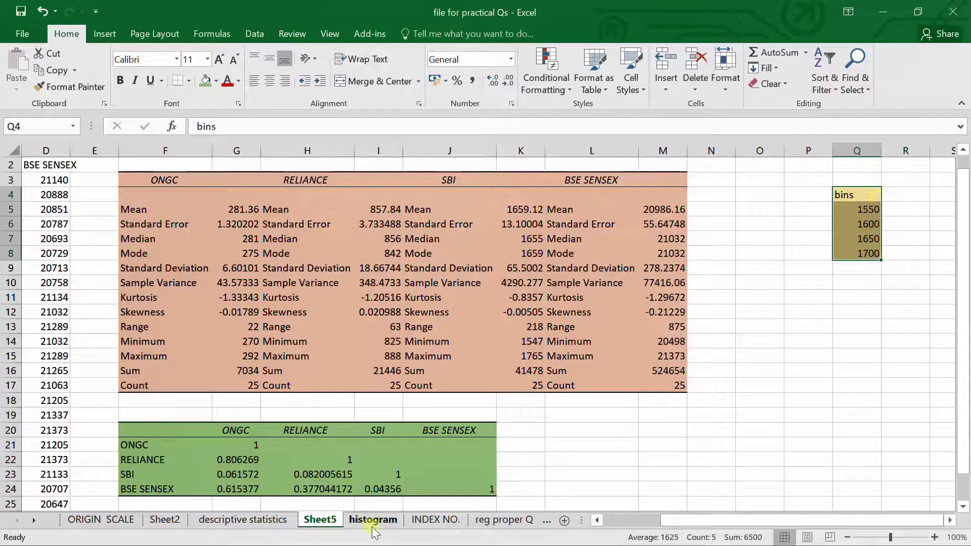
Copy the price ranges H6:H10 from the descriptive statistics sheet to O4 on Sheet5 and autofit column O.
left_click(258, 522)
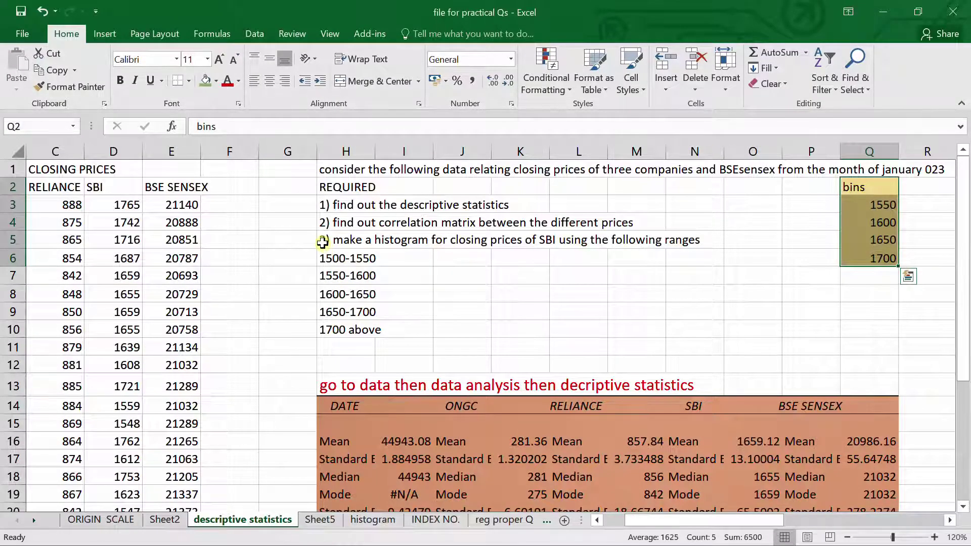
left_click(329, 258)
key("shift+Down")
key("shift+Down")
key("shift+Down")
key("shift+Down")
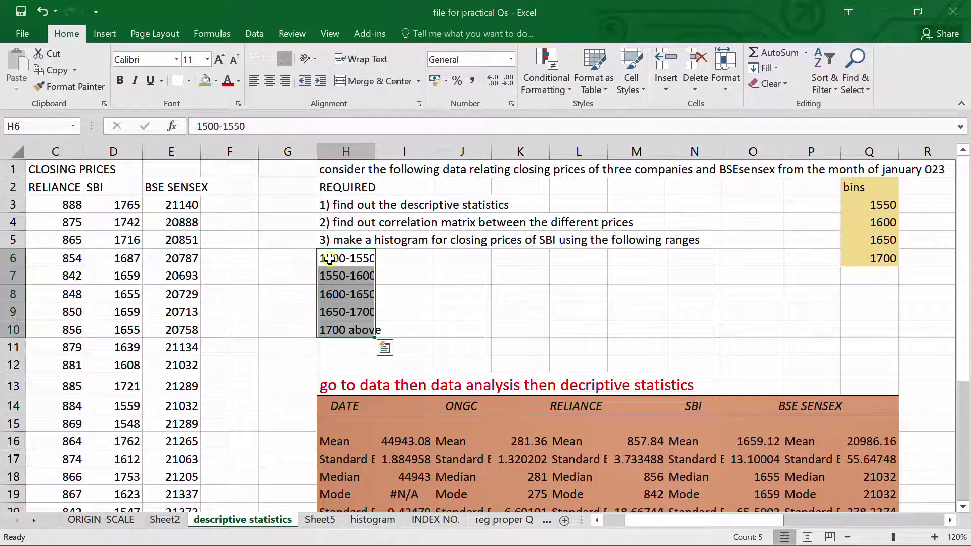
key("ctrl+c")
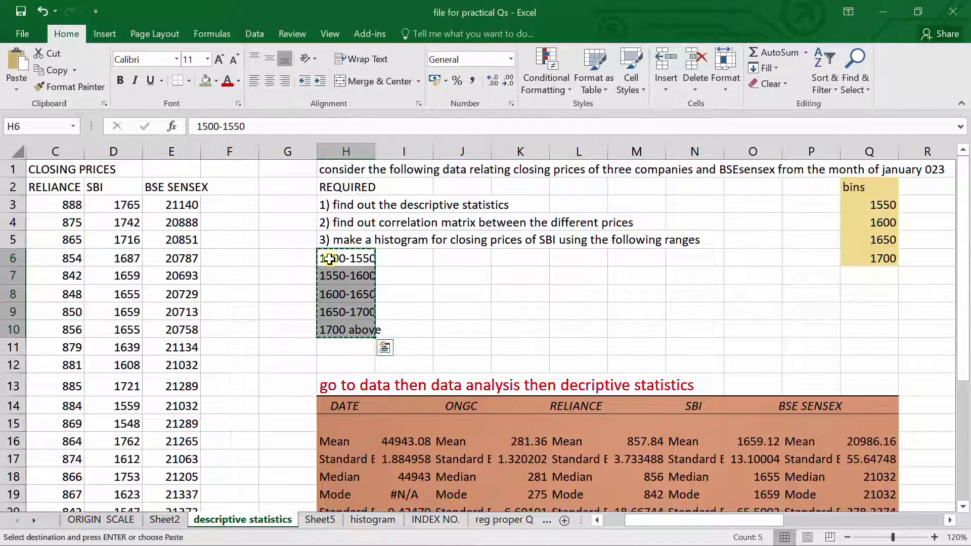
left_click(319, 521)
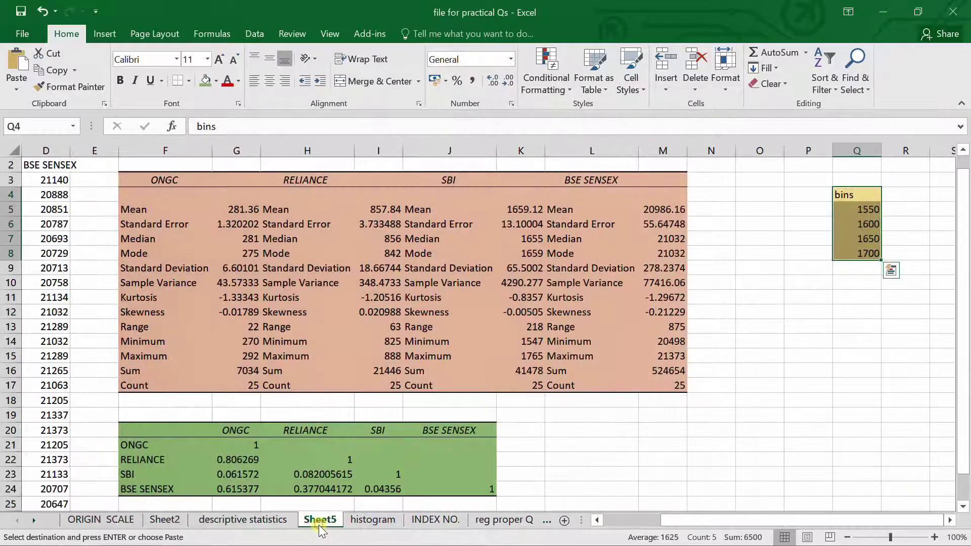
left_click(746, 194)
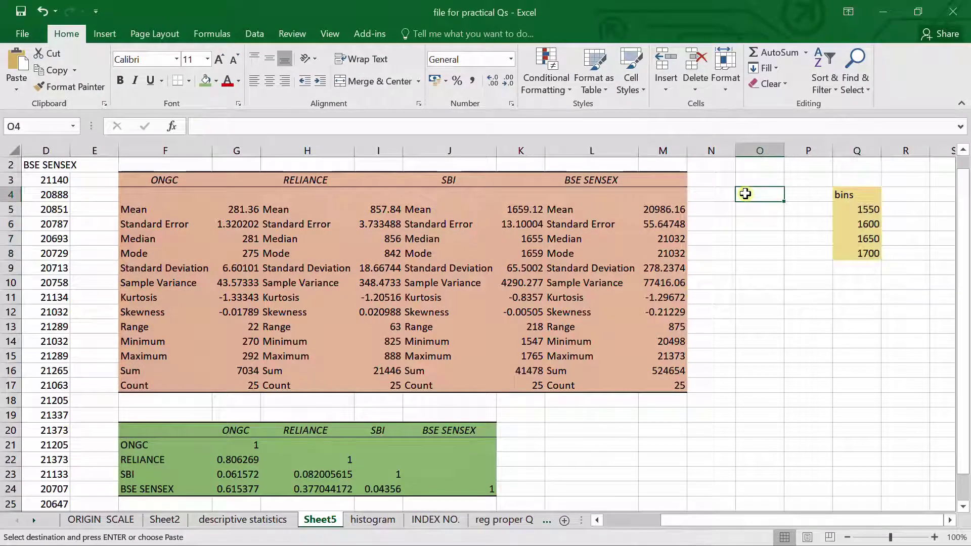
key("ctrl+v")
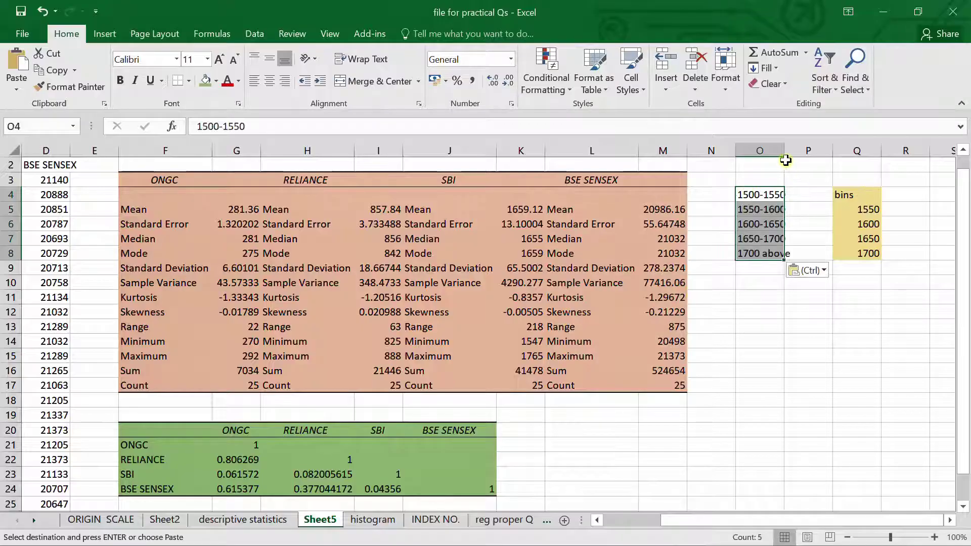
double_click(784, 151)
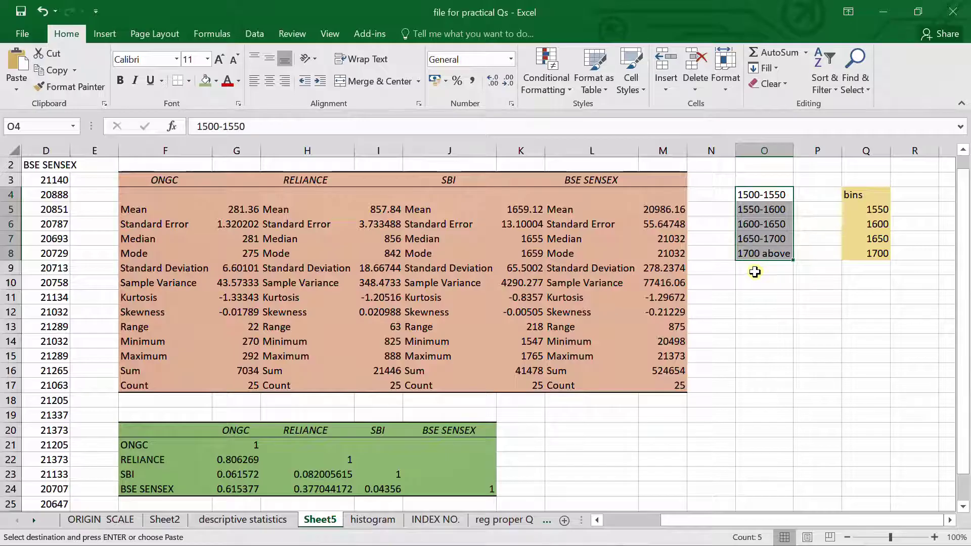
Move the bins list in column Q up one row so its heading sits in Q3.
left_click(853, 195)
key("shift+Down")
key("shift+Down")
key("shift+Down")
key("shift+Down")
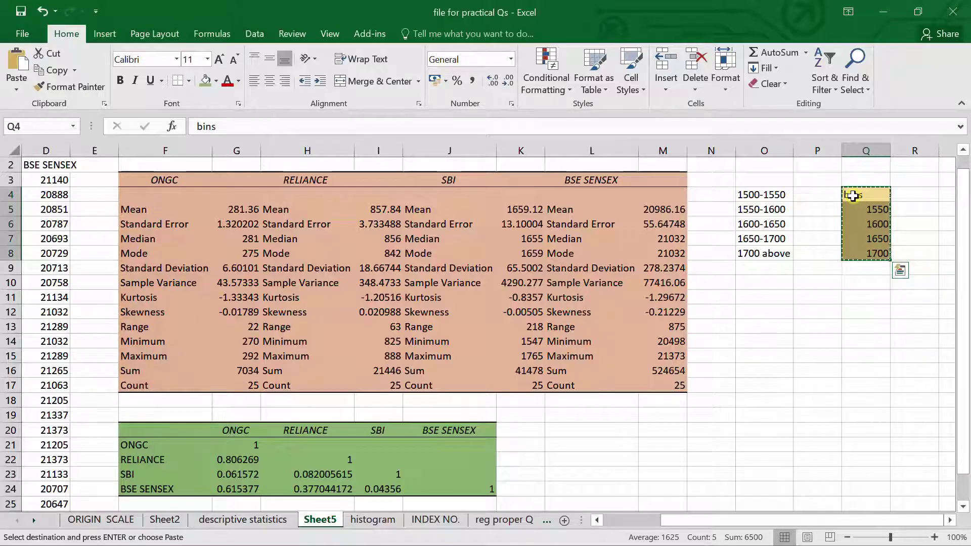
left_click(855, 180)
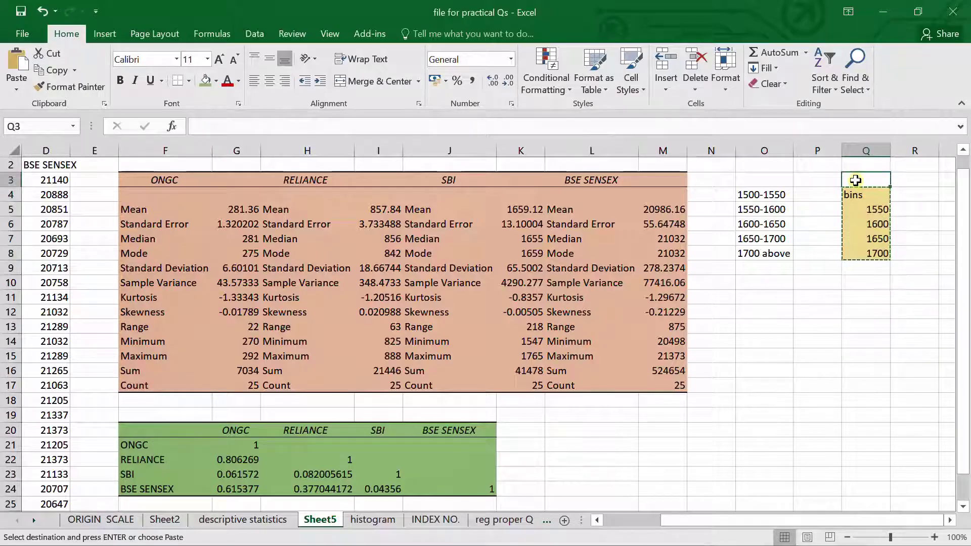
key("ctrl+v")
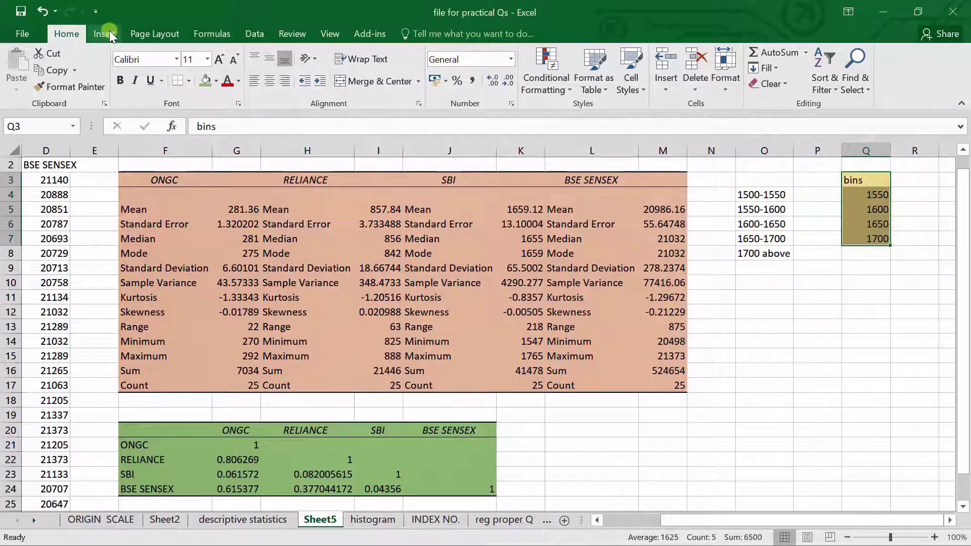
Start the Histogram tool from the Data Analysis tools on Sheet5.
left_click(256, 39)
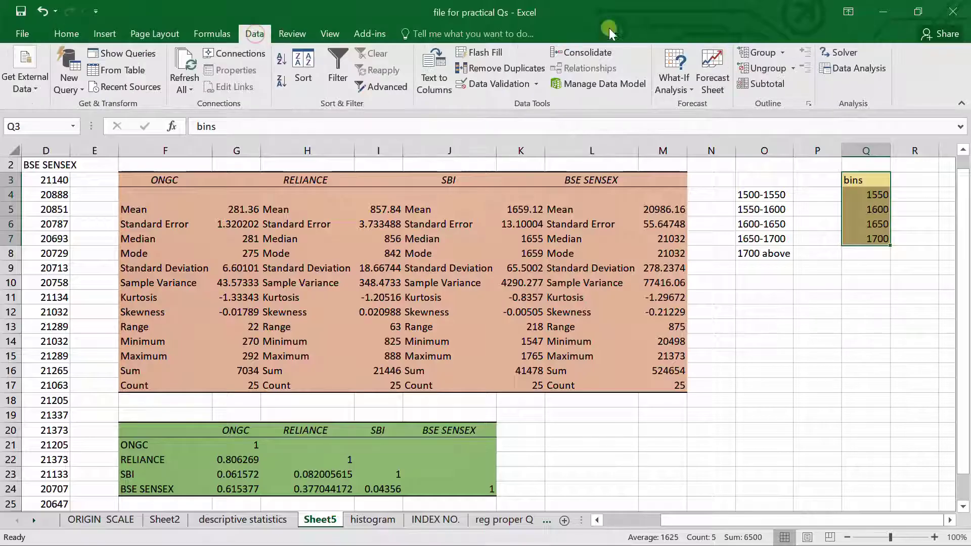
left_click(831, 68)
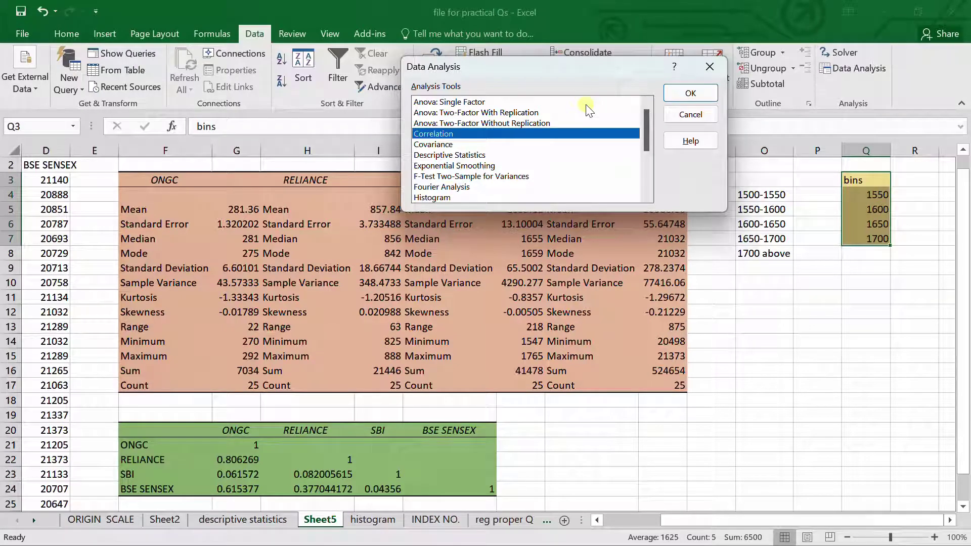
left_click(448, 198)
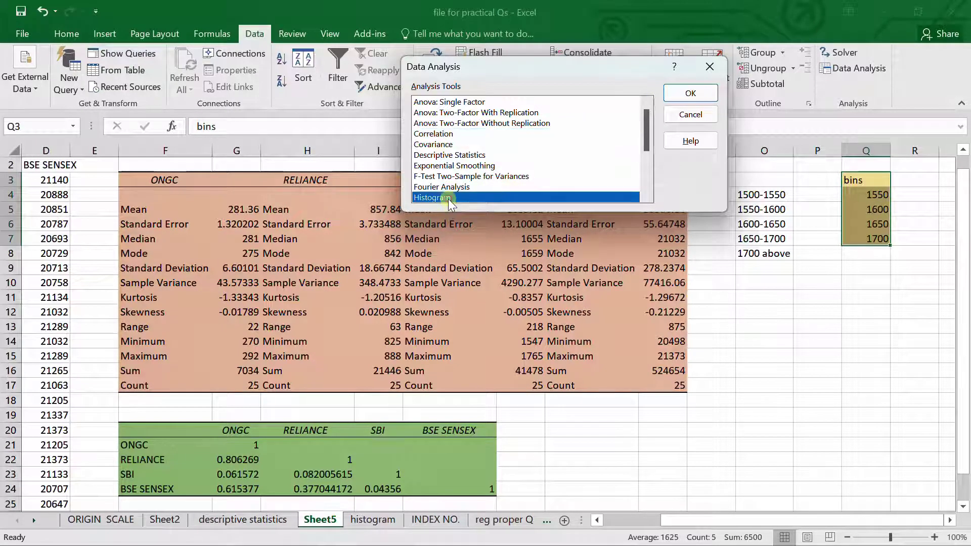
left_click(705, 94)
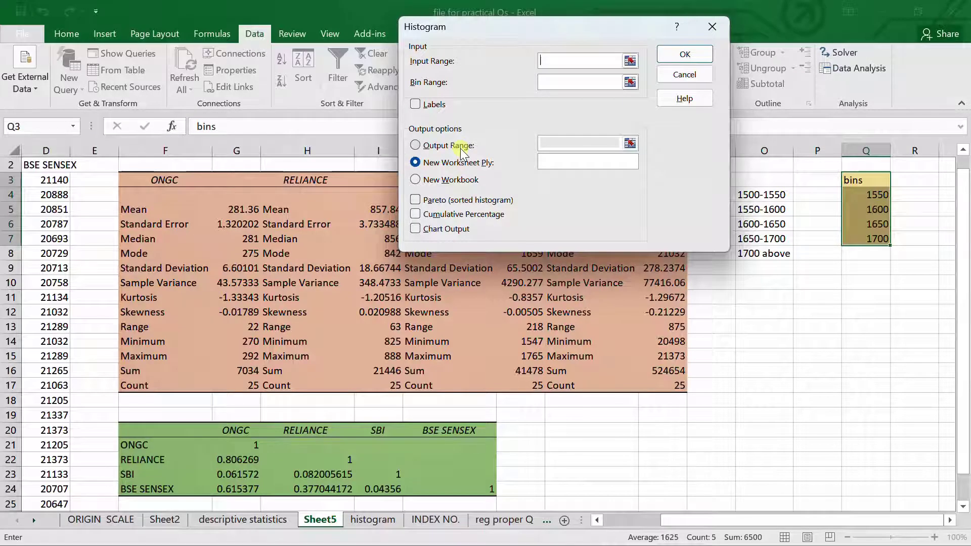
Set the histogram's input range to the SBI prices in C2:C27 and mark the range as including labels.
left_click(630, 61)
left_click(45, 202)
key("Left")
key("Left")
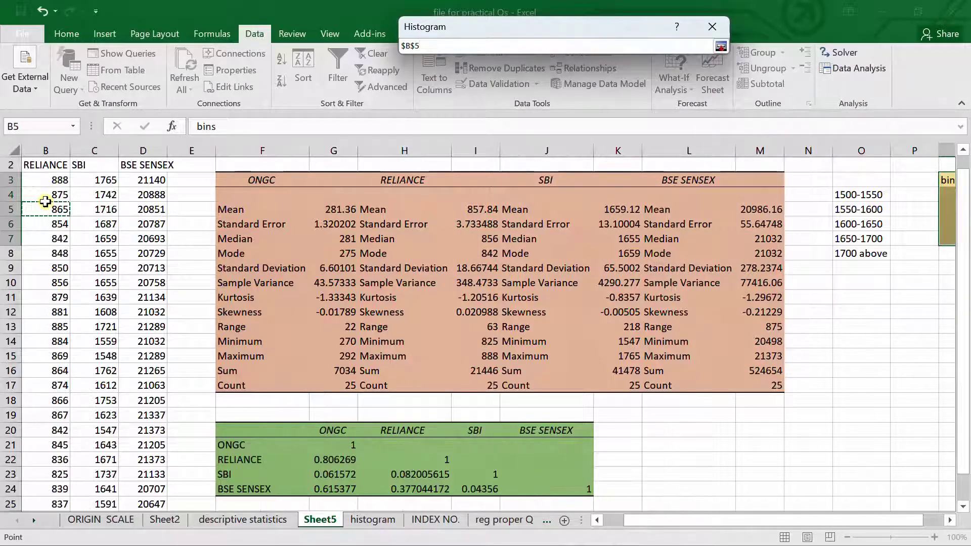
key("Right")
key("Up")
key("Up")
key("Up")
key("shift+Down")
key("shift+Down")
key("shift+Down")
key("shift+Down")
key("shift+Down")
key("shift+Down")
key("shift+Down")
key("shift+Down")
key("shift+Down")
key("shift+Down")
key("shift+Down")
key("shift+Down")
key("shift+Down")
key("shift+Down")
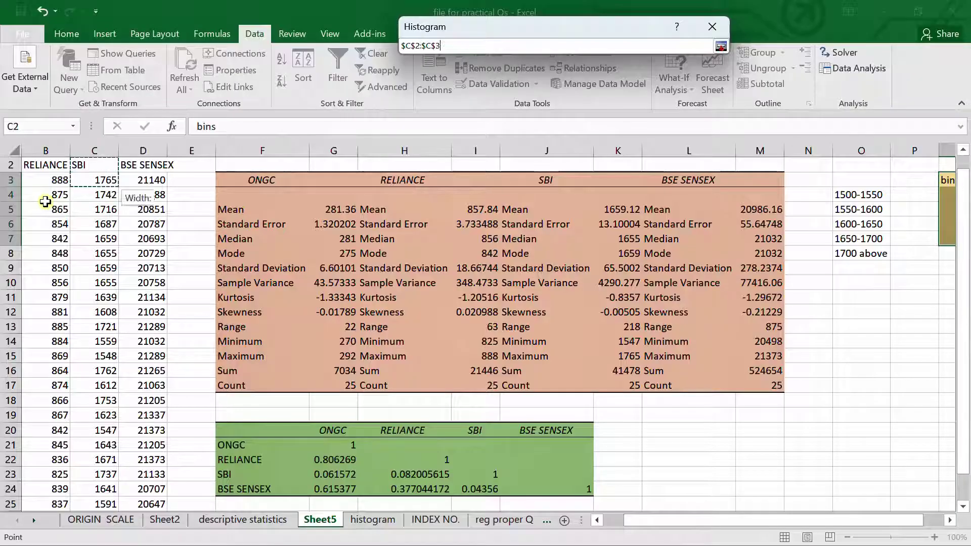
key("shift+Down")
key("shift+Down")
key("shift+Down")
key("shift+Down")
key("shift+Down")
key("shift+Down")
key("shift+Down")
key("shift+Down")
key("shift+Down")
key("shift+Down")
key("shift+Down")
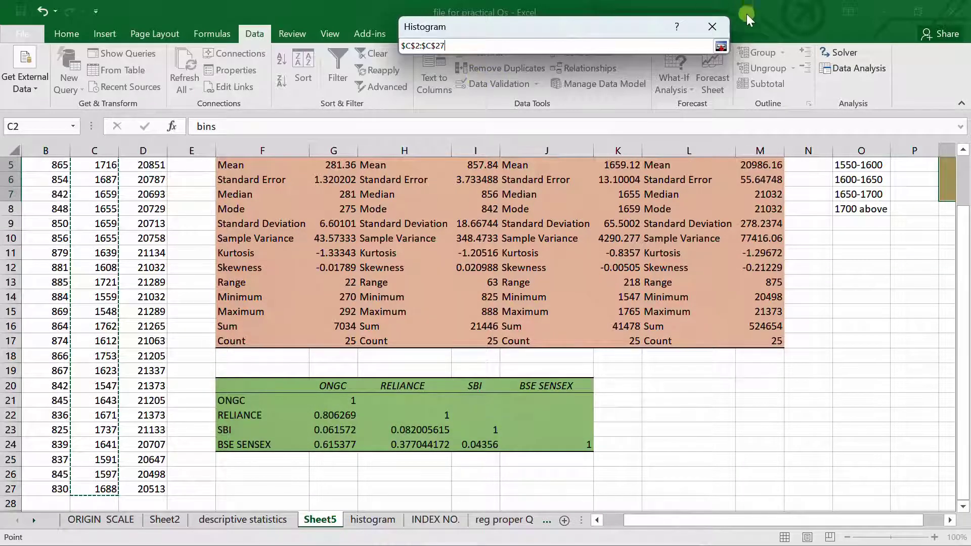
left_click(723, 46)
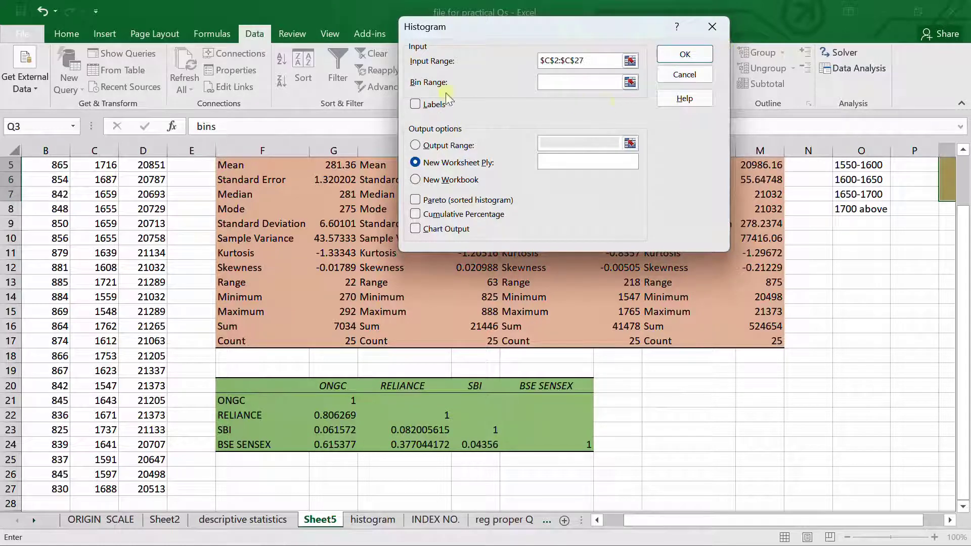
left_click(416, 105)
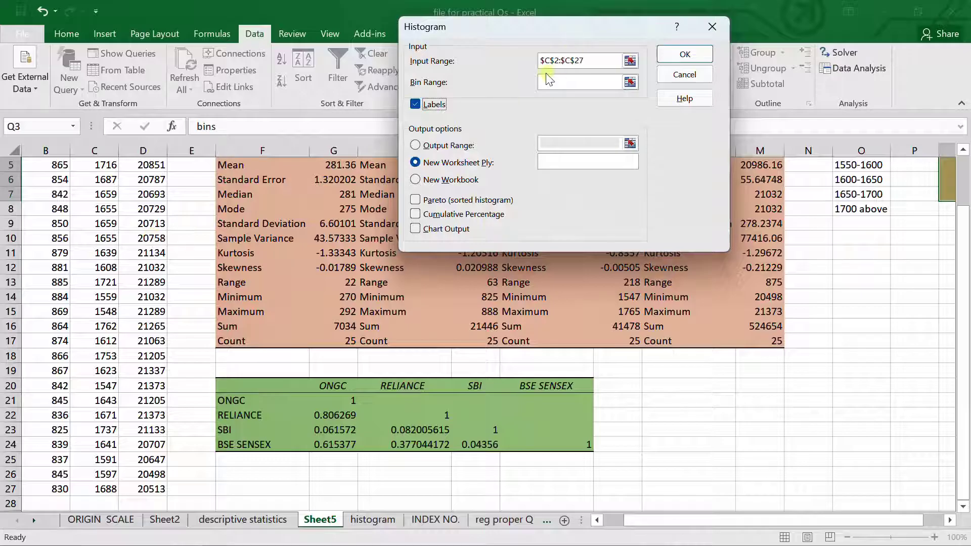
left_click(630, 61)
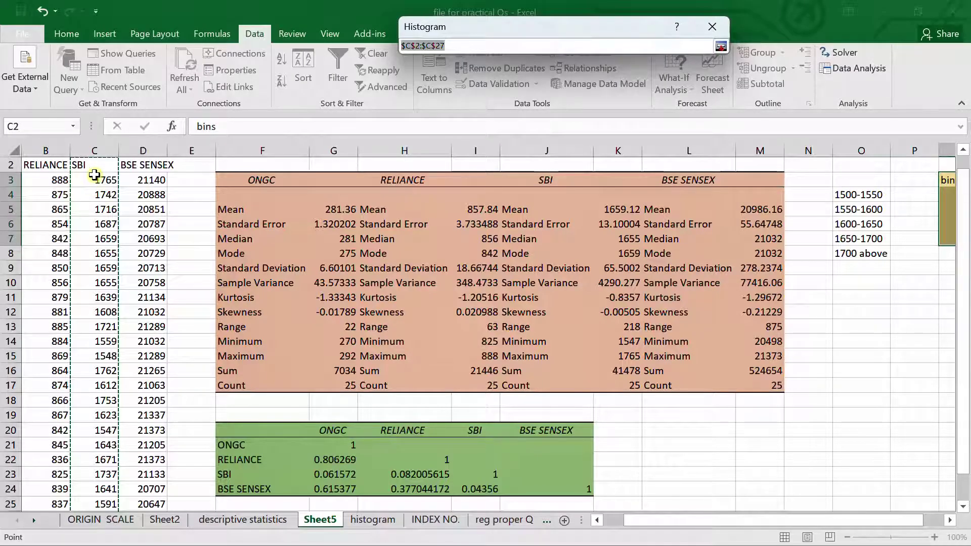
left_click(720, 45)
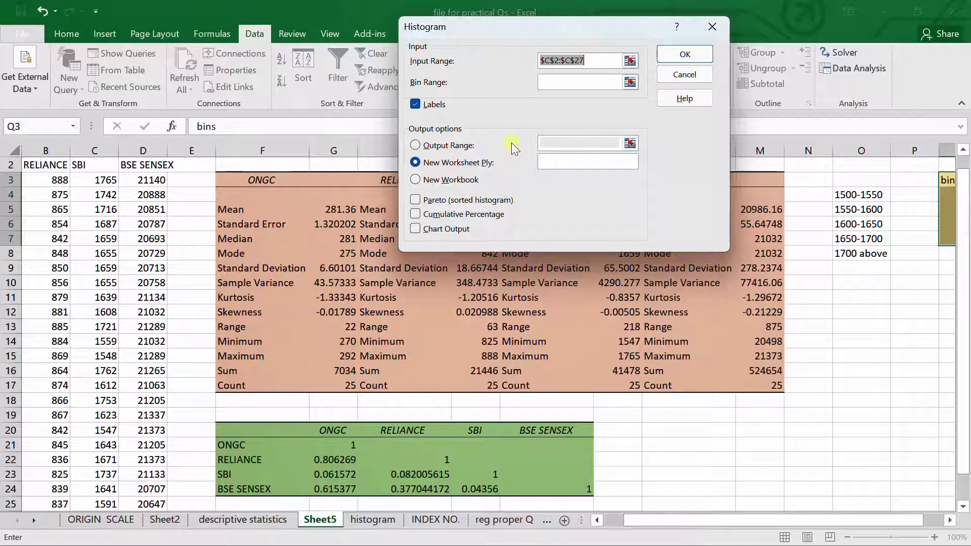
Send the histogram output to cell P11 on the same sheet and include a chart.
left_click(443, 147)
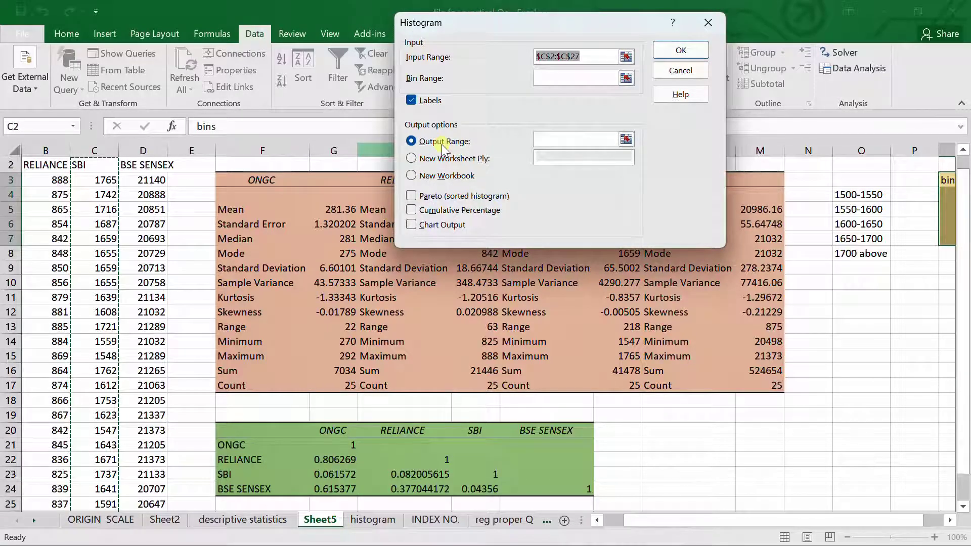
left_click(411, 228)
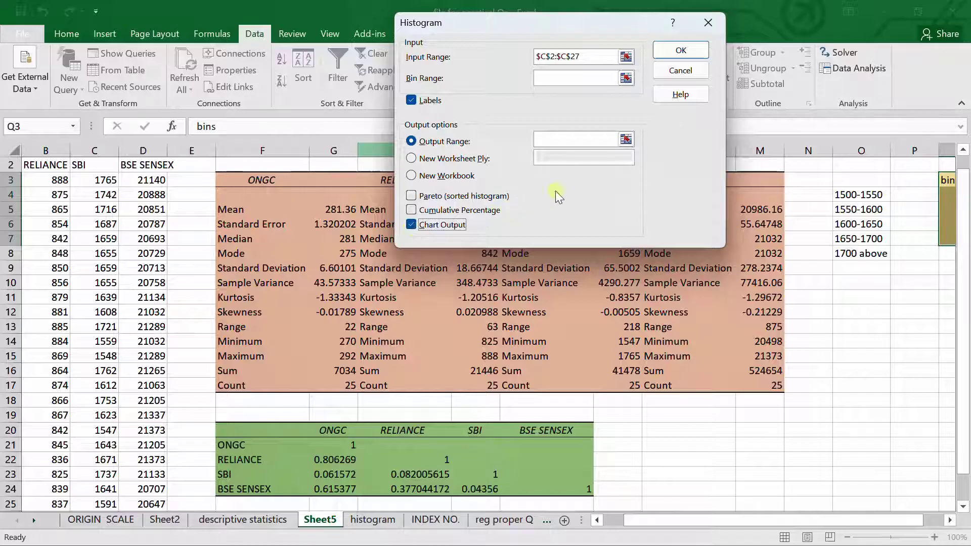
left_click(626, 139)
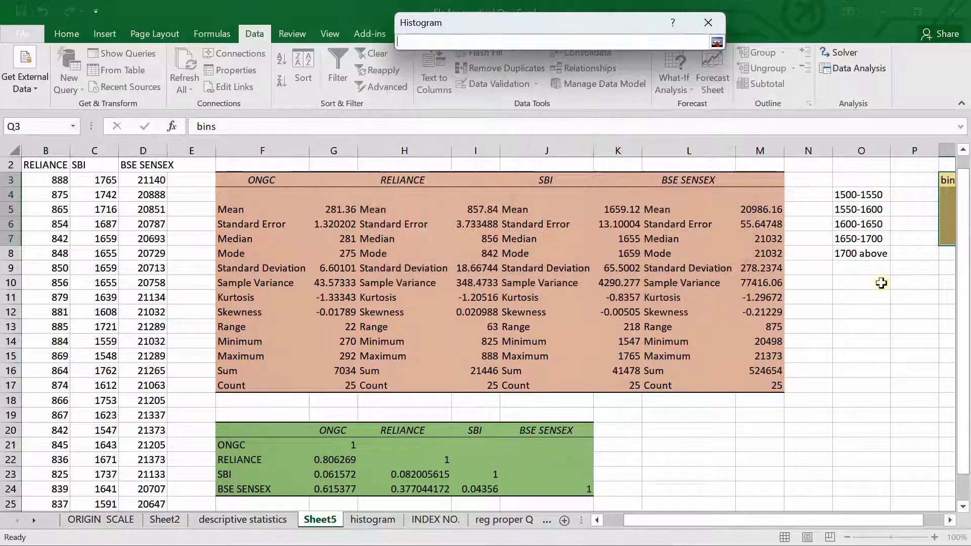
left_click(905, 296)
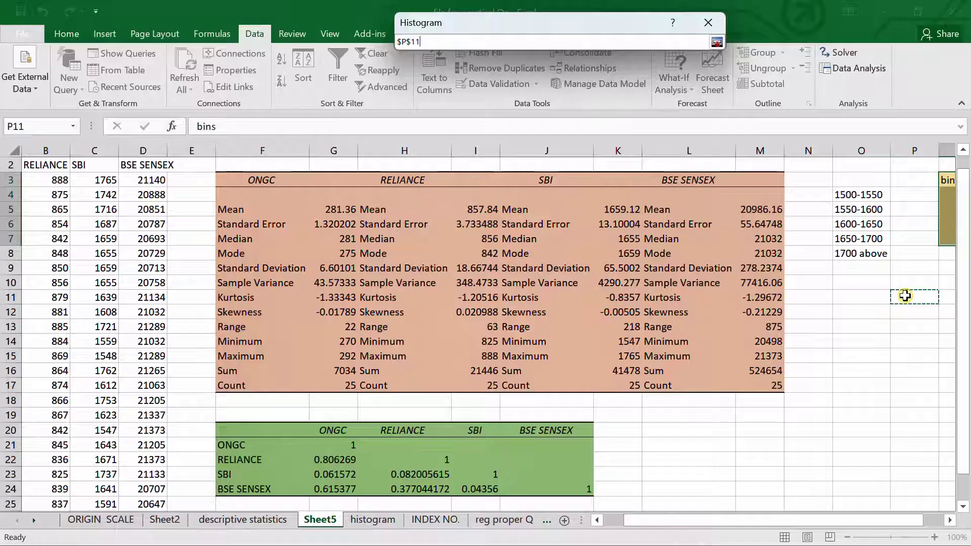
left_click(717, 41)
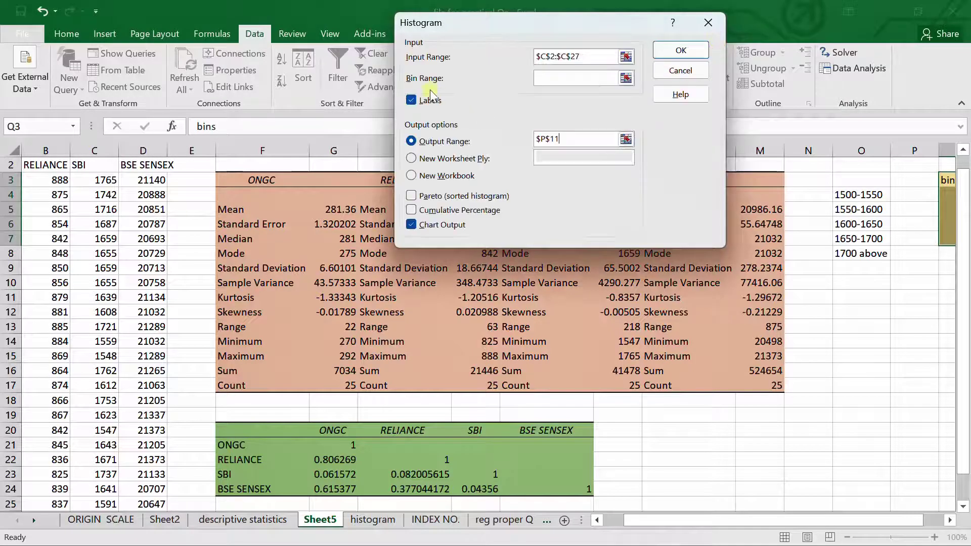
Set the bin range to Q3:Q7 and generate the histogram, dismissing any clipboard message.
left_click(626, 79)
left_click(949, 183)
left_click_drag(949, 182, 950, 238)
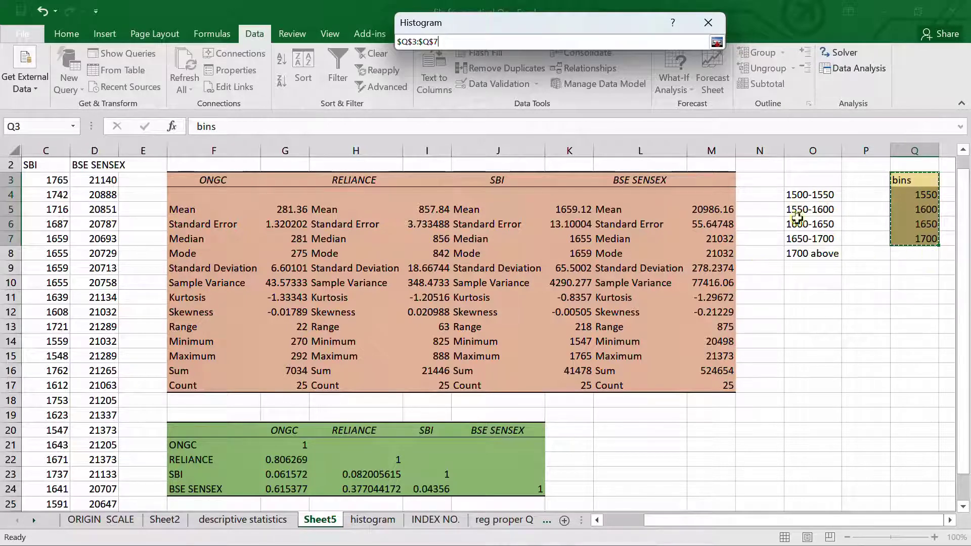
left_click(717, 41)
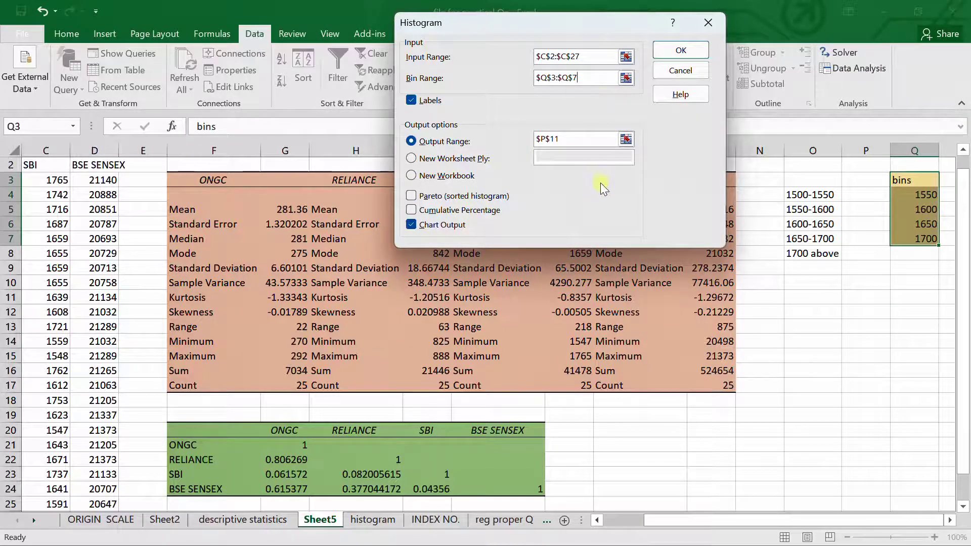
left_click(671, 51)
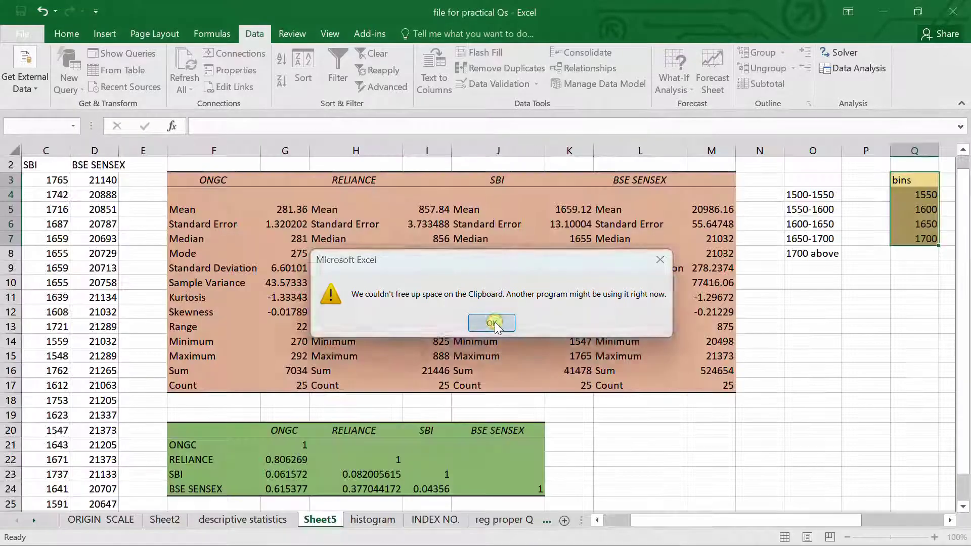
left_click(494, 325)
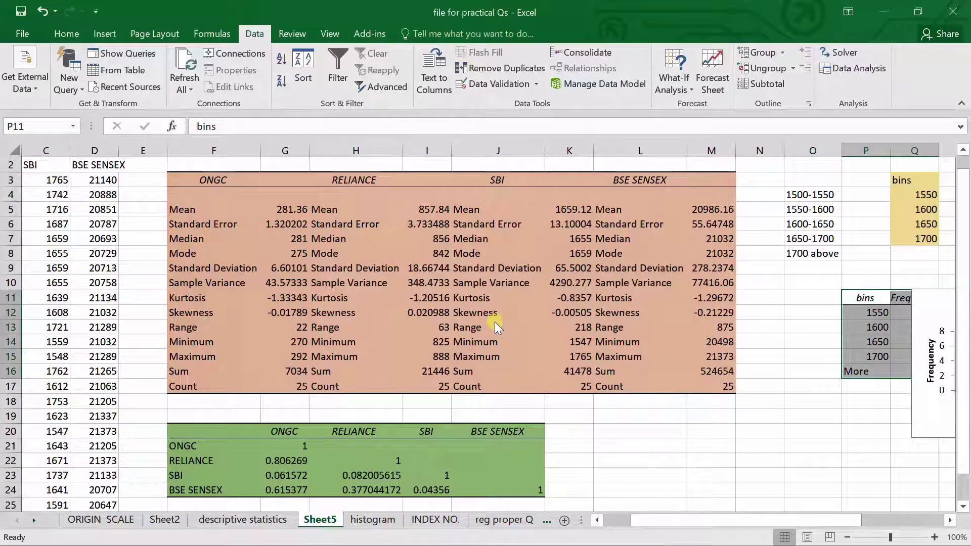
Move the histogram chart sideways to about column R so it no longer covers the frequency table.
left_click(793, 365)
key("Right")
key("Right")
key("Right")
key("Right")
key("Right")
key("Right")
key("Right")
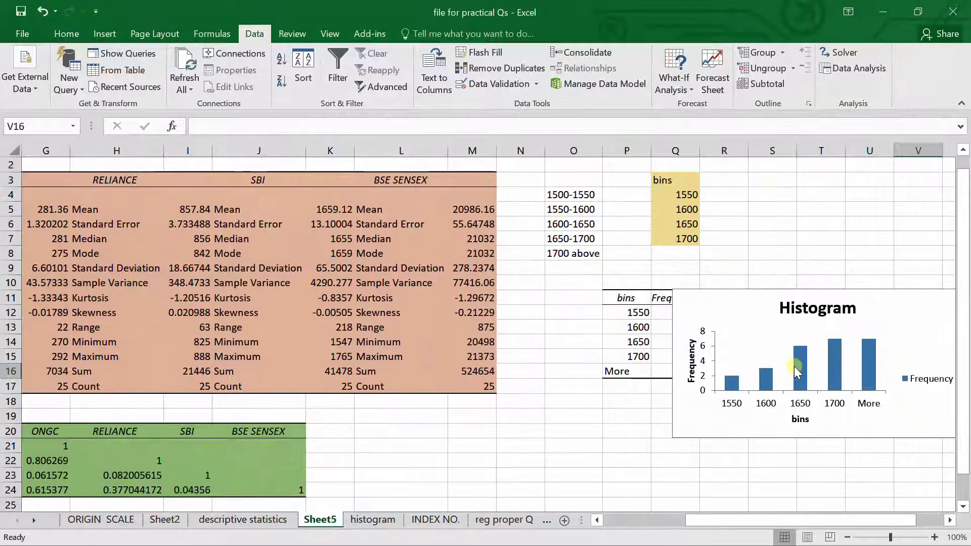
key("Right")
key("Right")
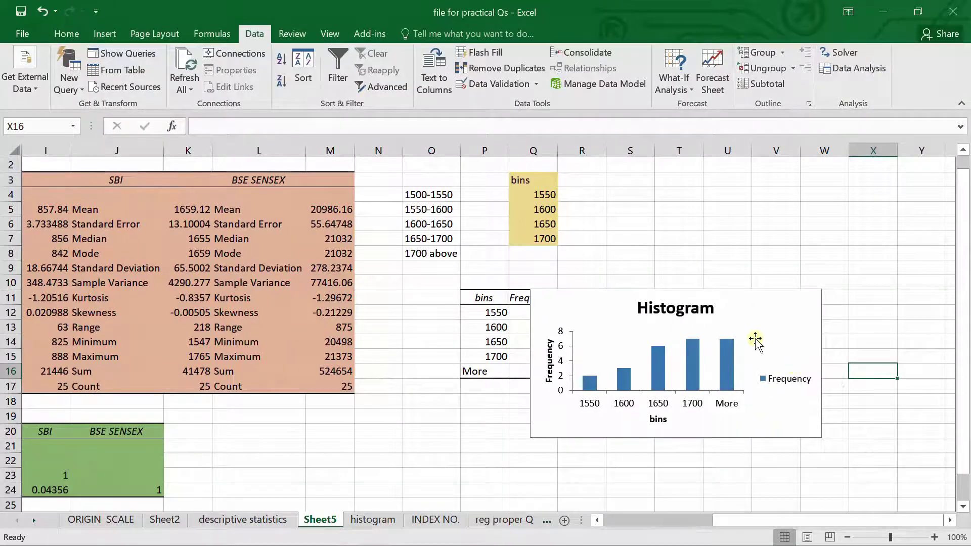
left_click(755, 339)
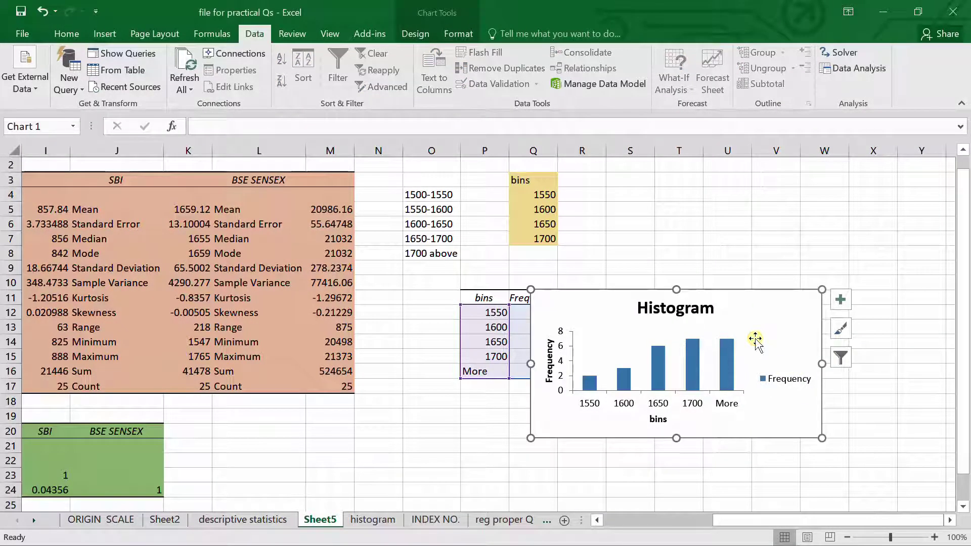
left_click_drag(755, 338, 806, 334)
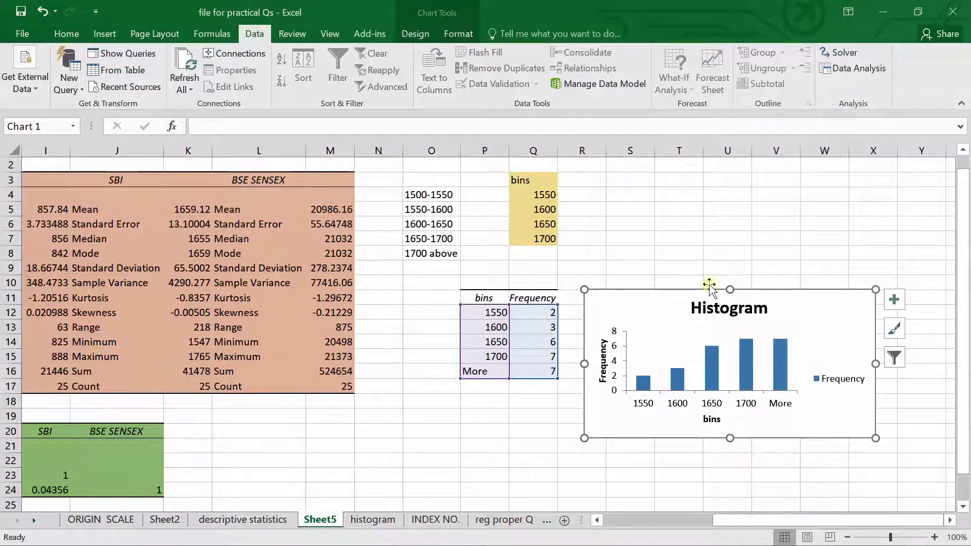
left_click(693, 265)
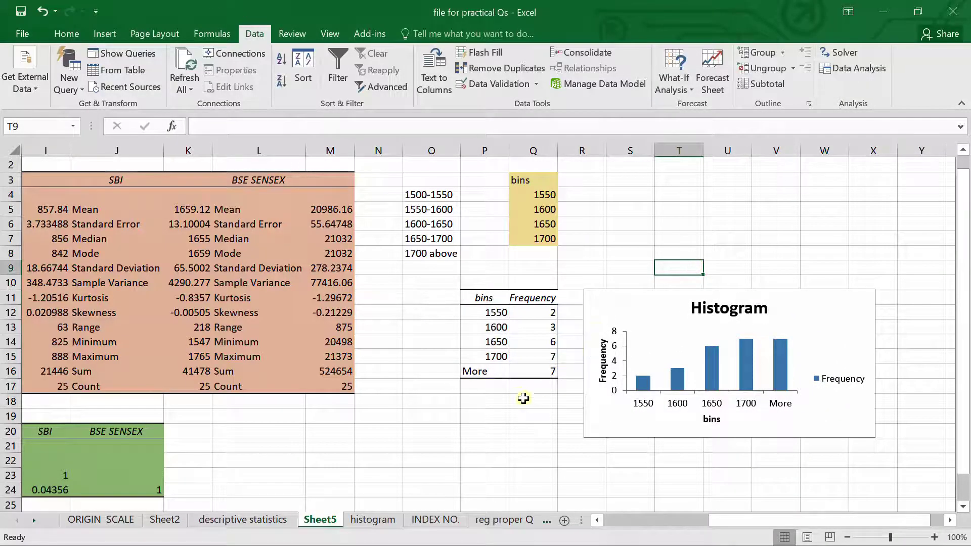
Fill the range O11:Y21 around the frequency table and histogram with the same light gold as the bins list.
left_click(451, 296)
key("shift+Right")
key("shift+Right")
key("shift+Right")
key("shift+Right")
key("shift+Right")
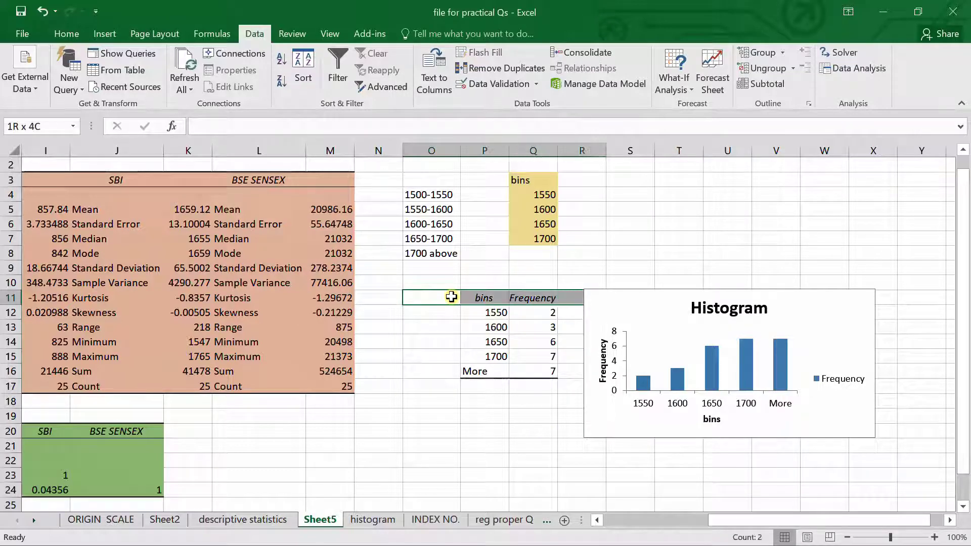
key("shift+Right")
key("shift+Right")
key("shift+Right")
key("shift+Right")
key("shift+Right")
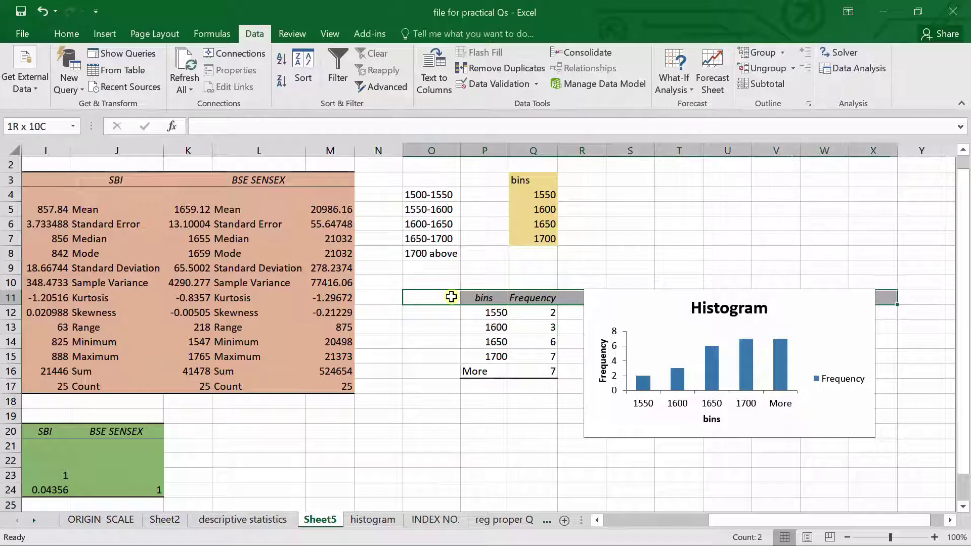
key("shift+Down")
key("shift+Down")
key("shift+Down")
key("shift+Down")
key("shift+Down")
key("shift+Down")
key("shift+Down")
key("shift+Down")
key("shift+Down")
key("shift+Down")
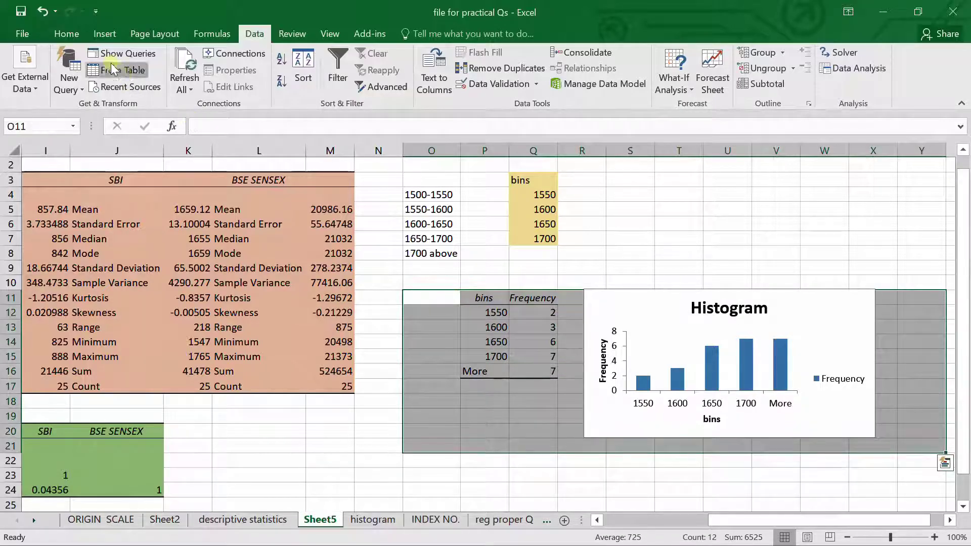
left_click(70, 35)
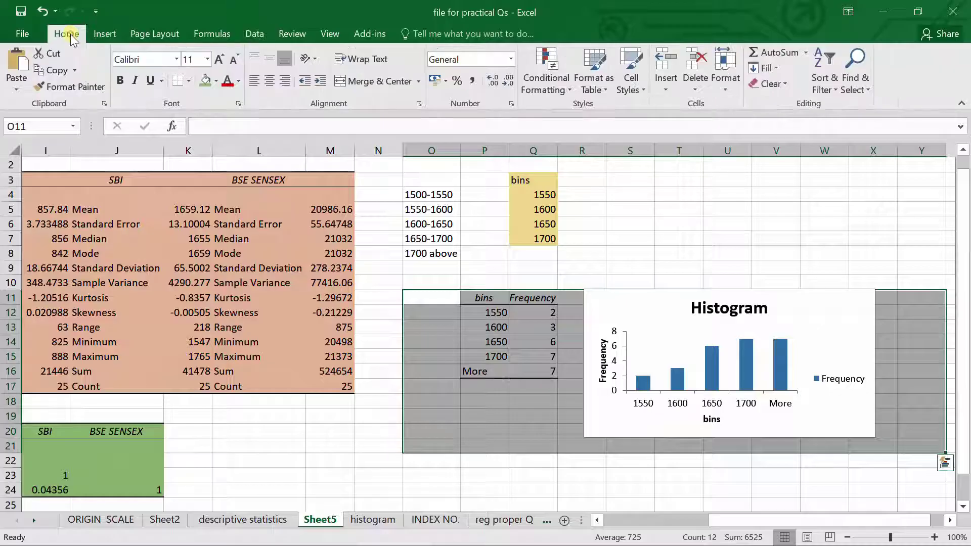
left_click(217, 82)
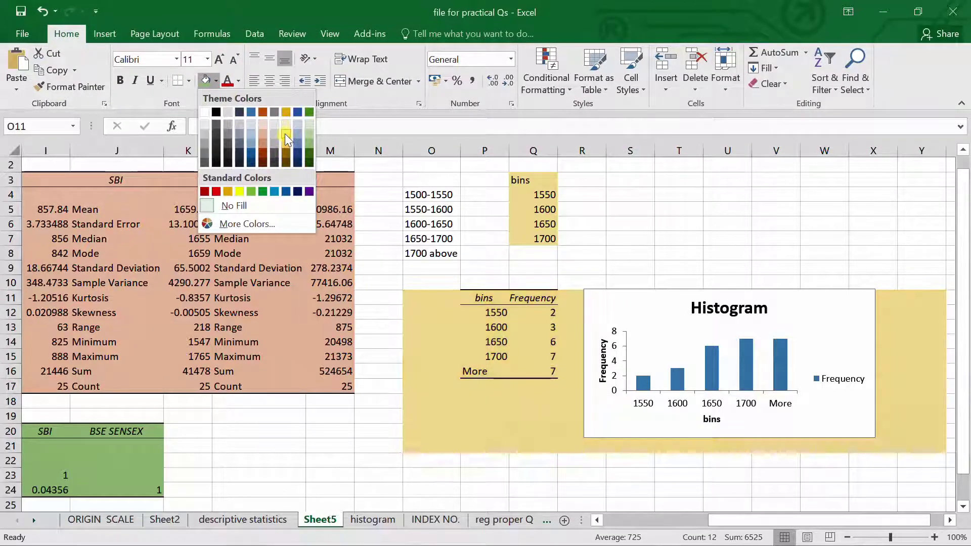
left_click(285, 134)
Return to column E beside the descriptive statistics table and open the list of Data Analysis tools.
left_click(146, 236)
key("Left")
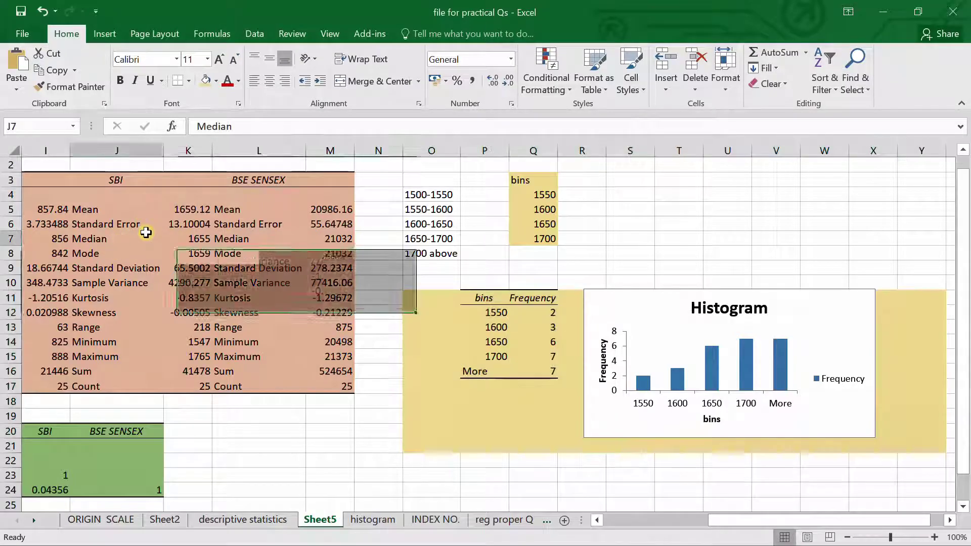
key("Left")
key("Left")
key("Left")
key("Left")
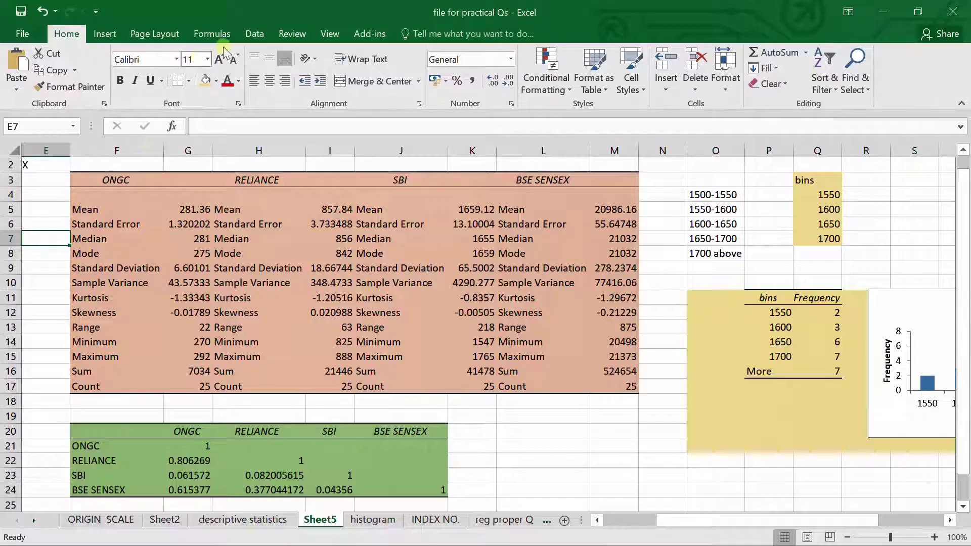
left_click(256, 34)
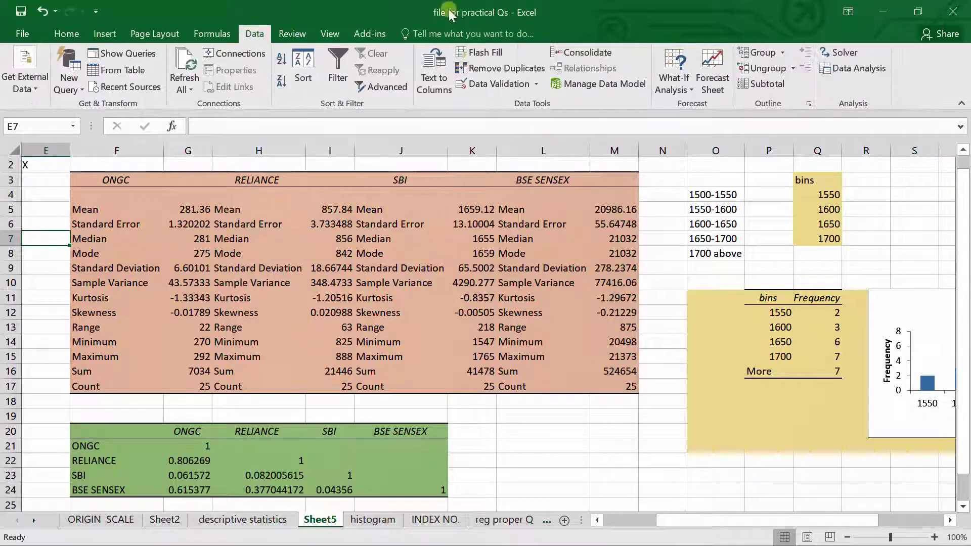
left_click(843, 69)
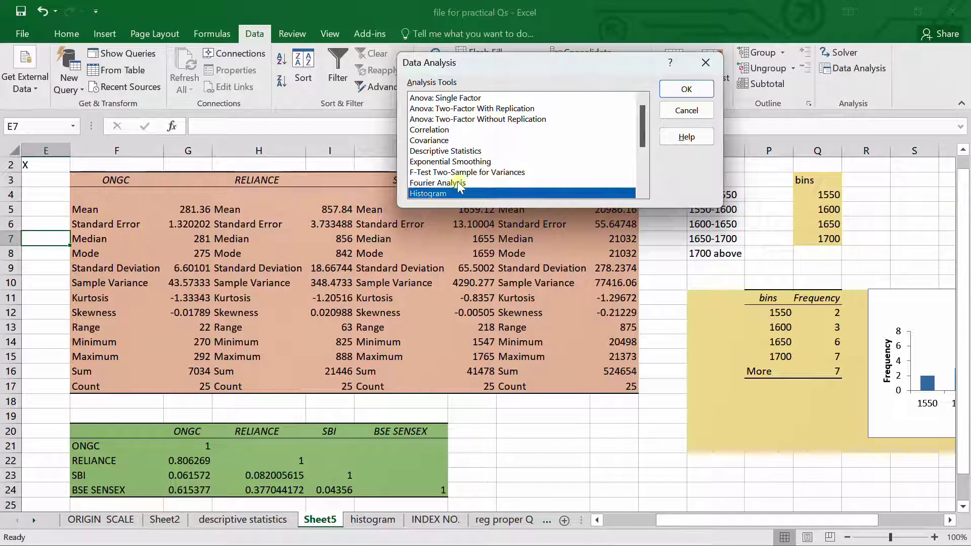